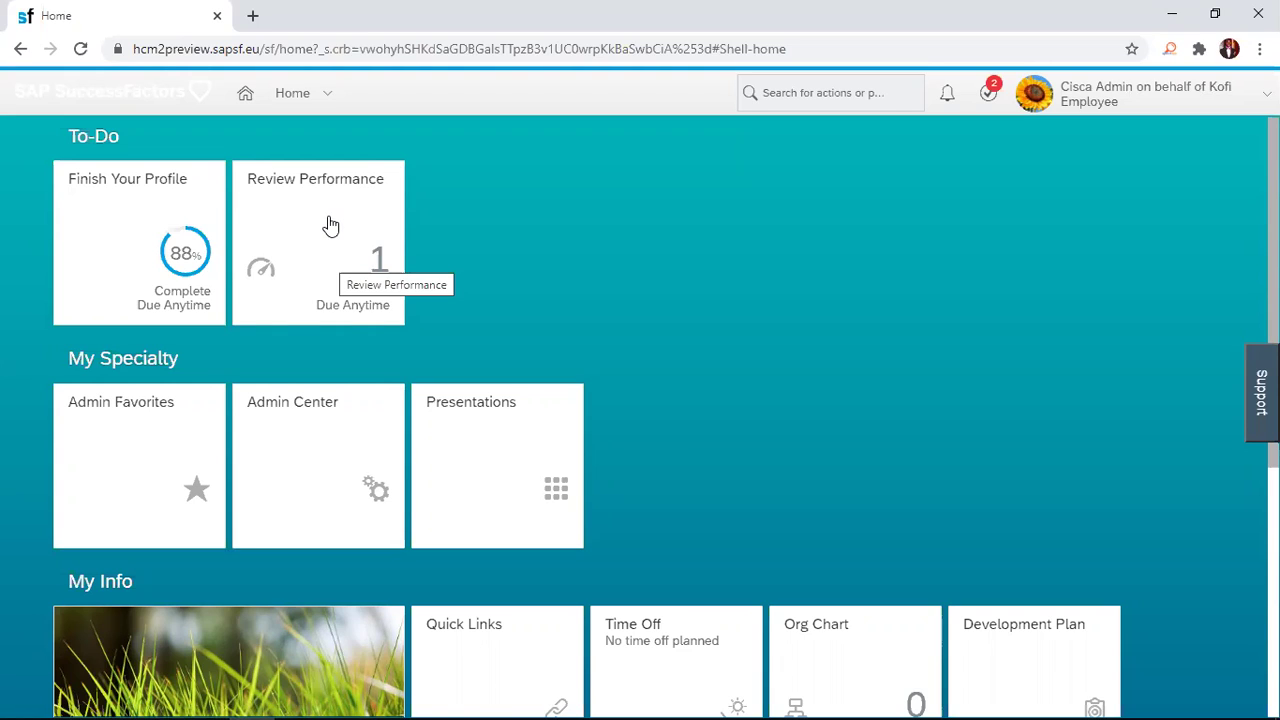
# Open the pending Employee Self Evaluation form from the Review Performance to-do
pyautogui.click(331, 226)
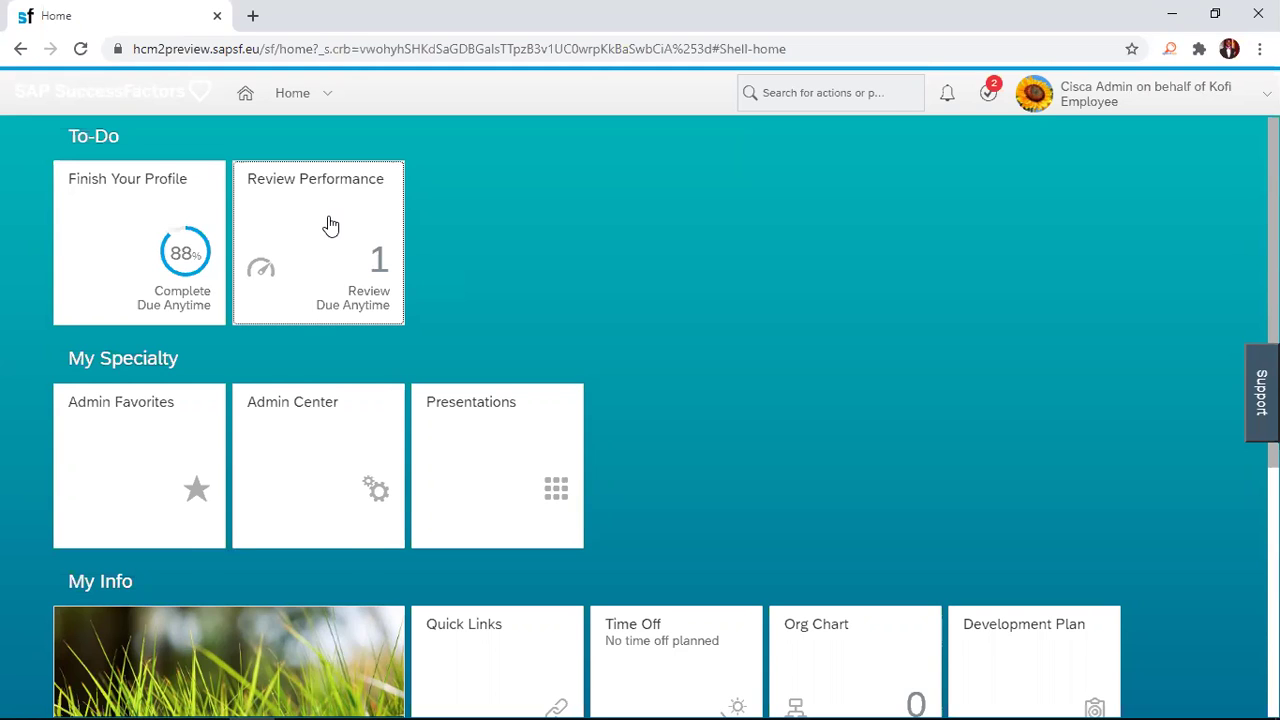
pyautogui.click(331, 226)
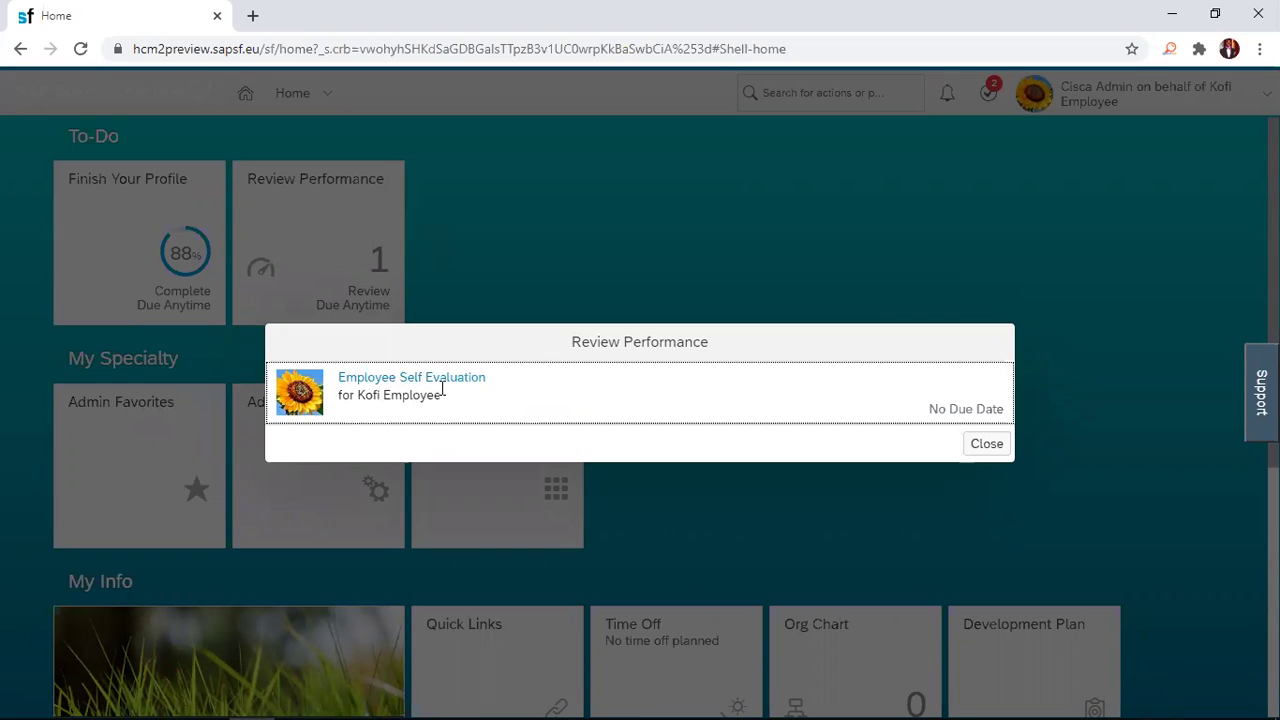
pyautogui.click(390, 380)
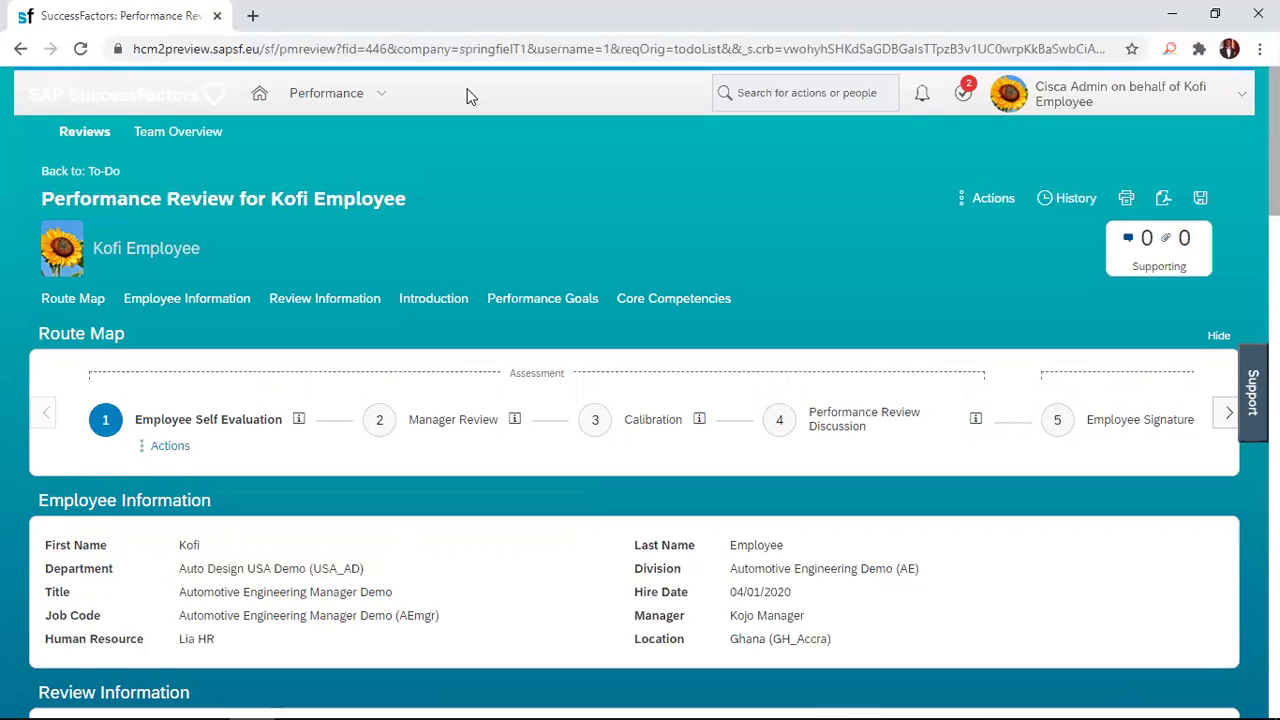
# Examine the form's route map stages and its Employee Information, Review Information and Introduction sections
pyautogui.scroll(-1, 469, 95)
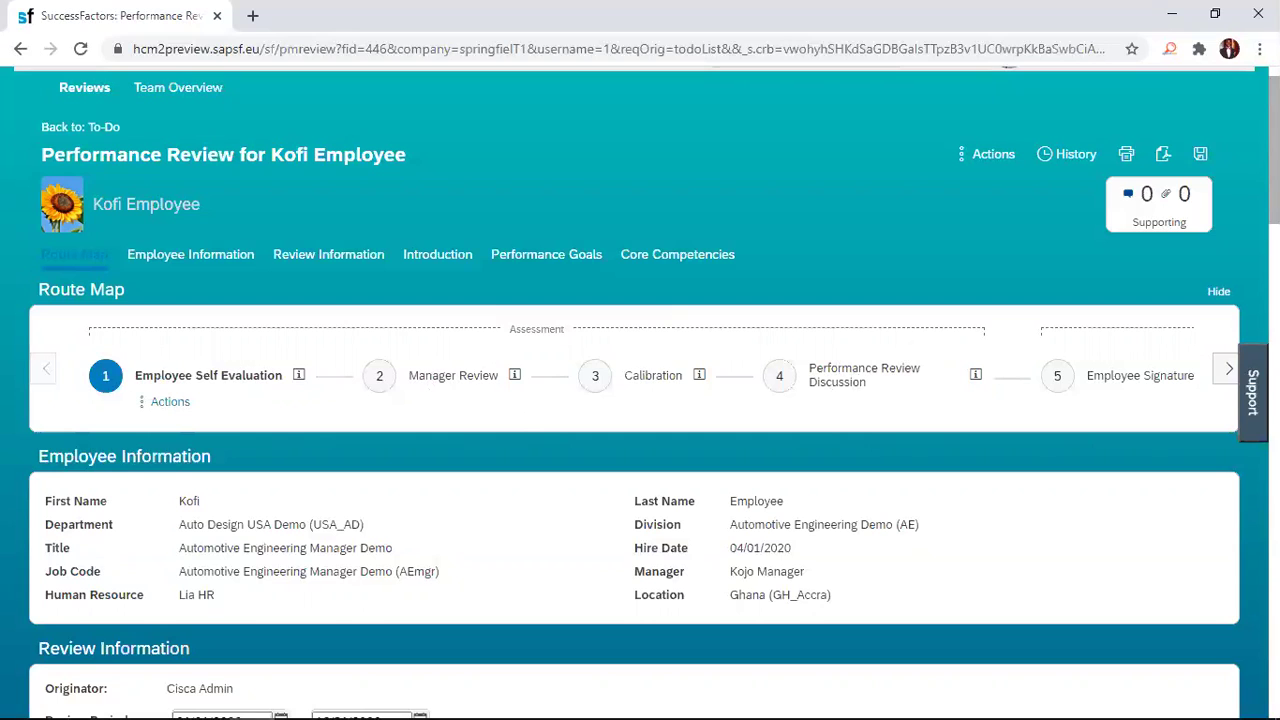
pyautogui.click(1228, 369)
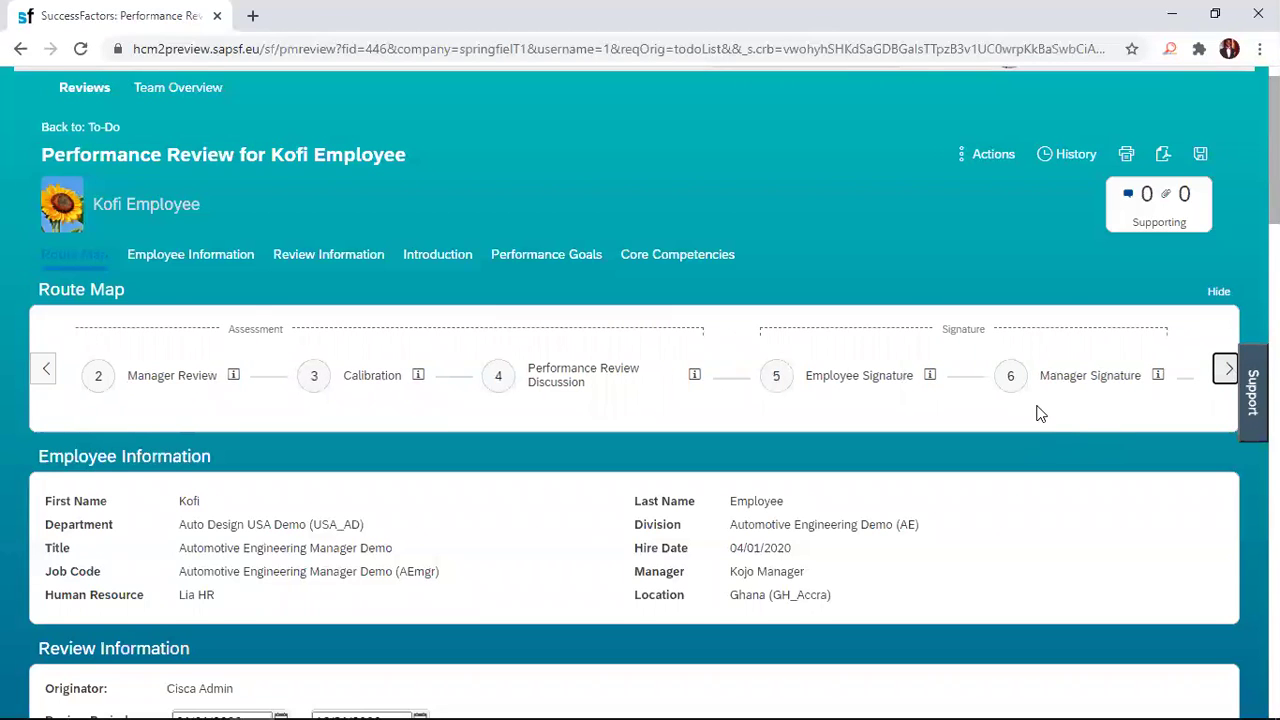
pyautogui.click(1228, 369)
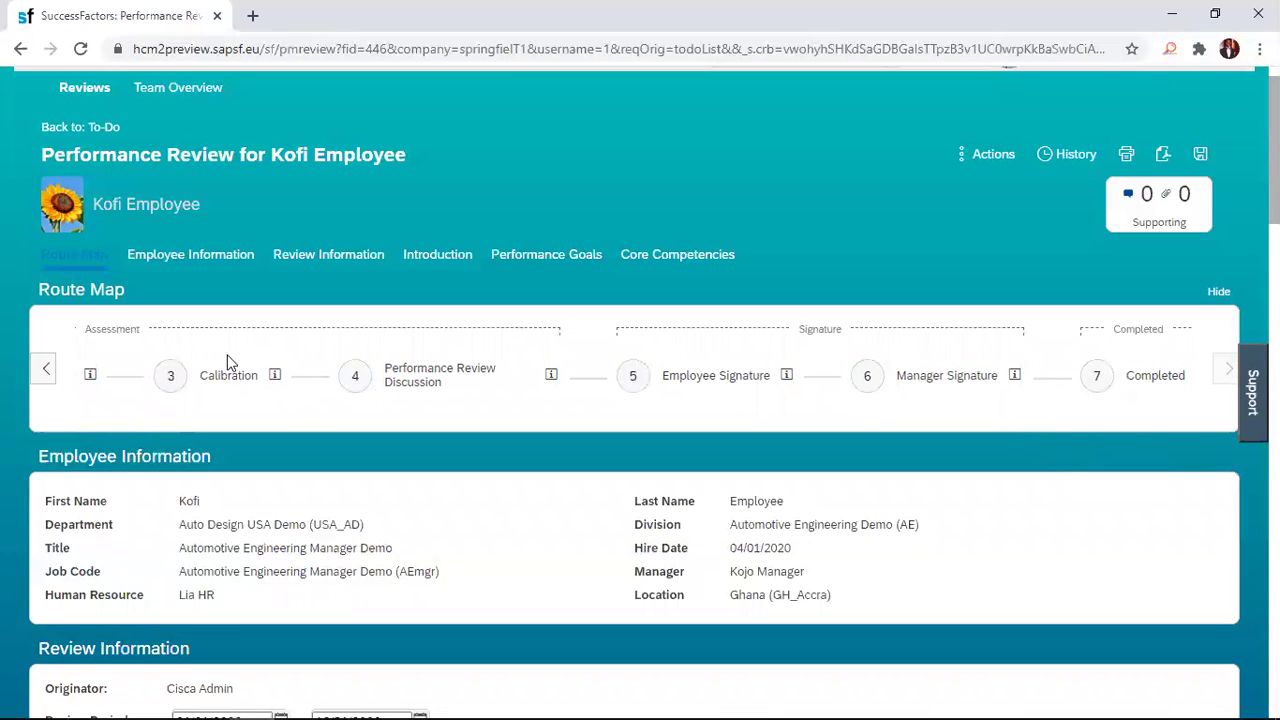
pyautogui.click(34, 376)
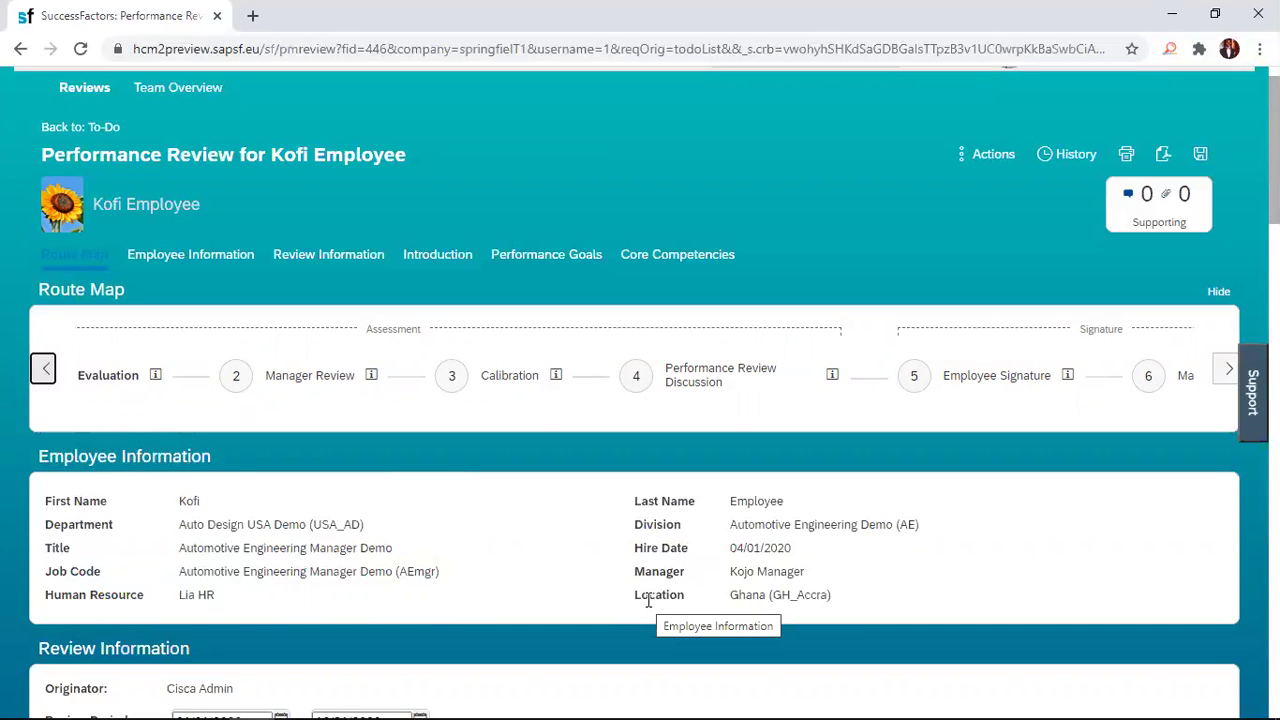
pyautogui.click(311, 257)
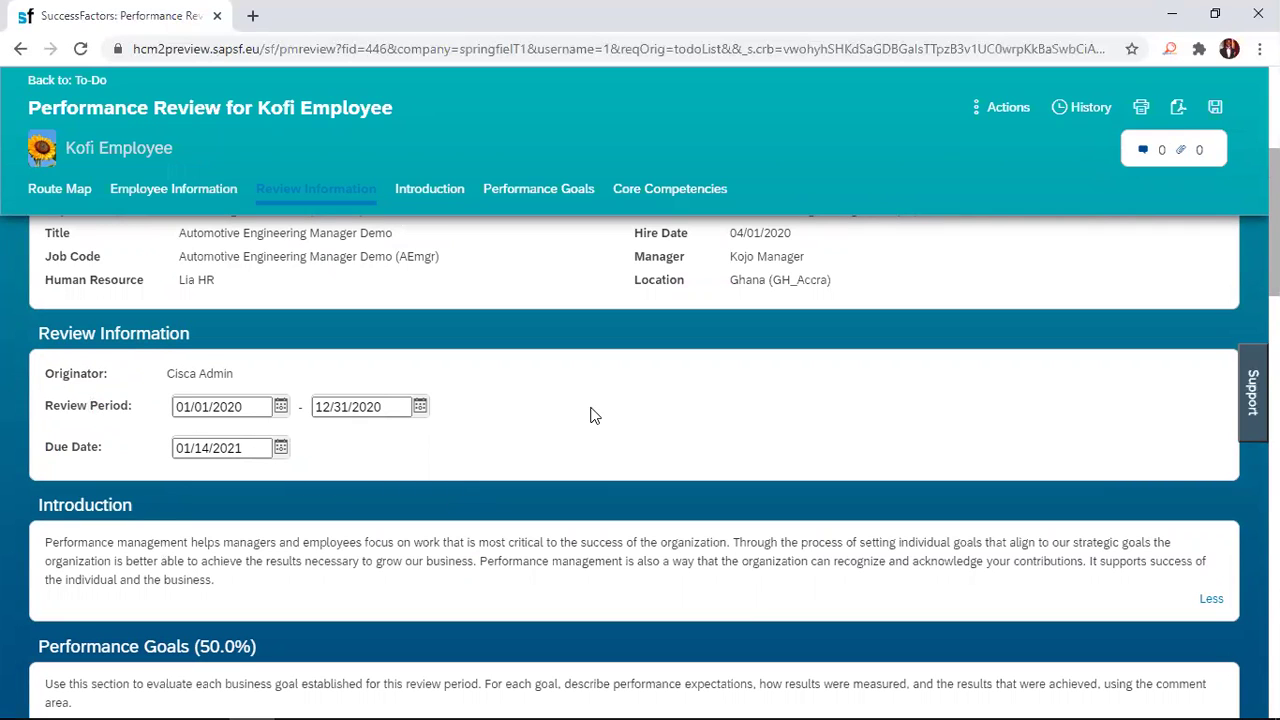
pyautogui.scroll(2, 590, 415)
pyautogui.scroll(-1, 590, 415)
pyautogui.scroll(3, 590, 415)
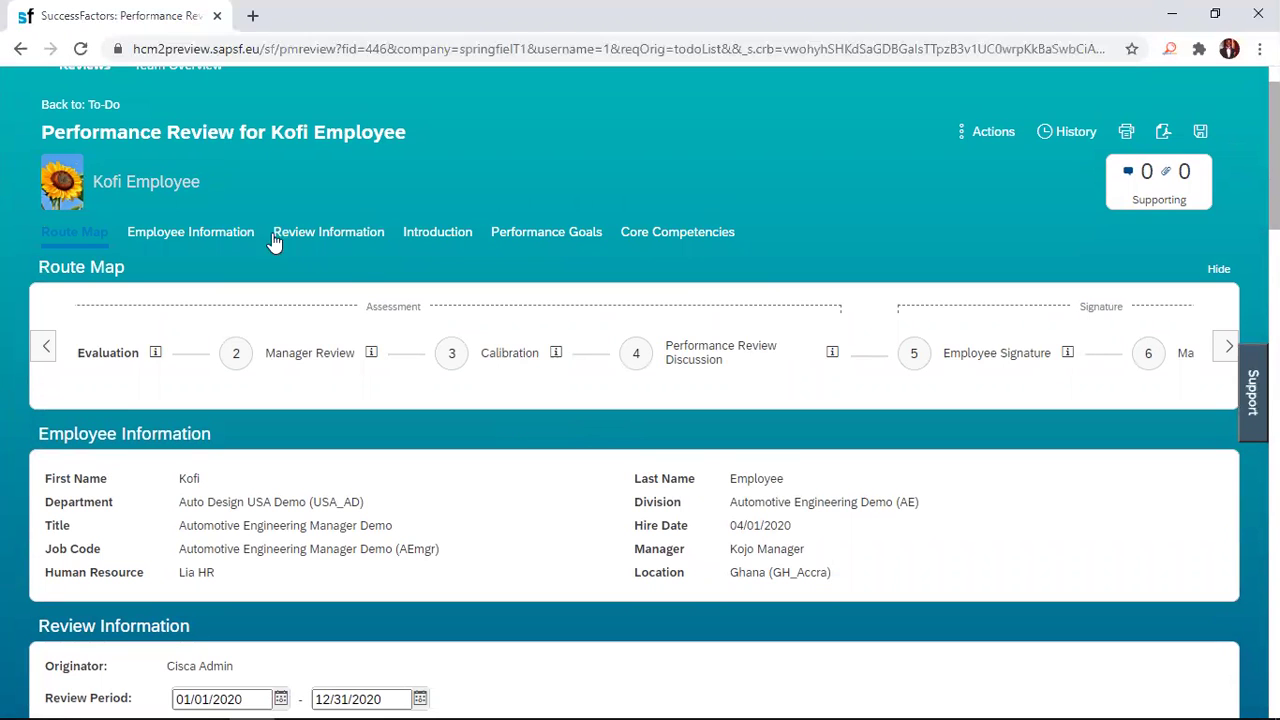
pyautogui.click(430, 238)
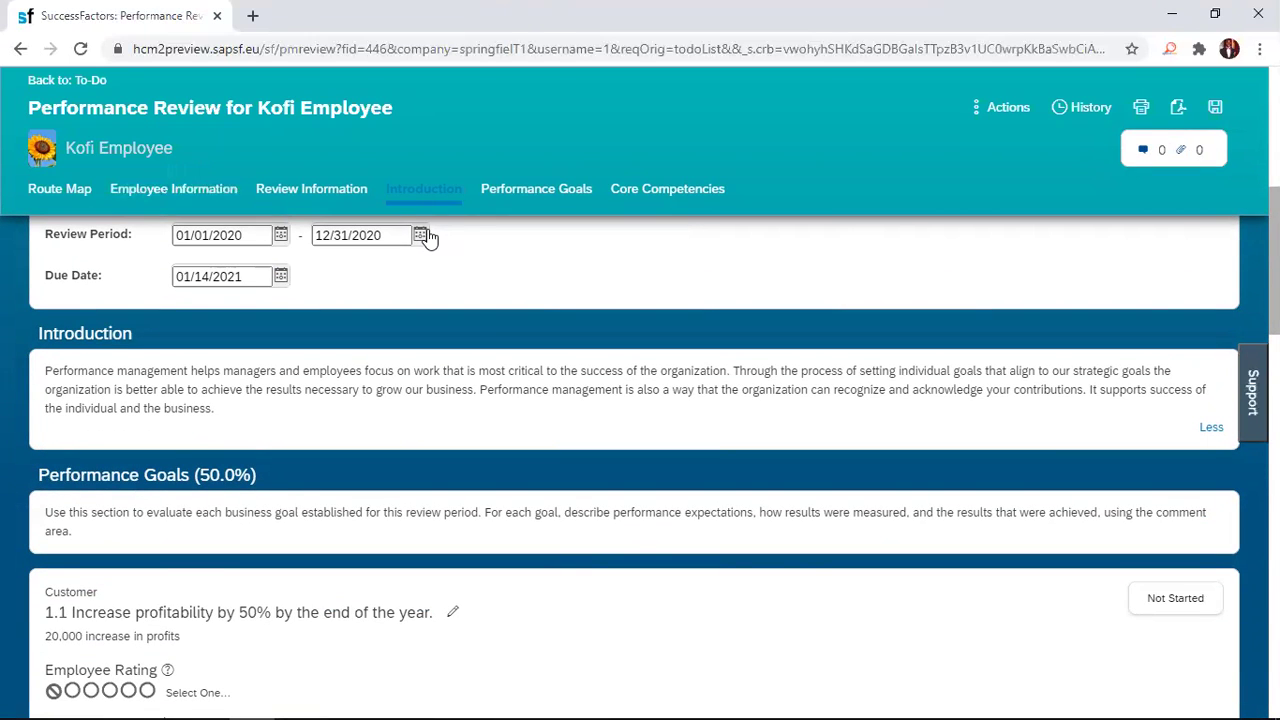
pyautogui.scroll(4, 428, 238)
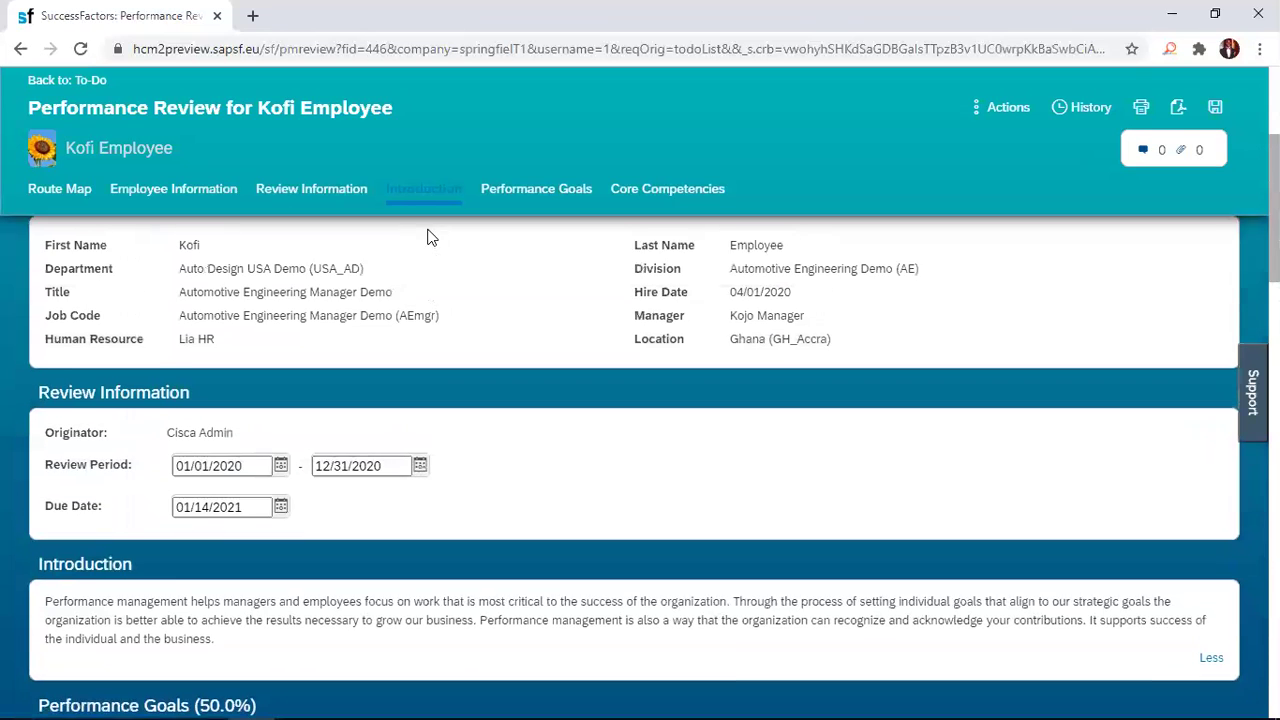
pyautogui.scroll(2, 430, 238)
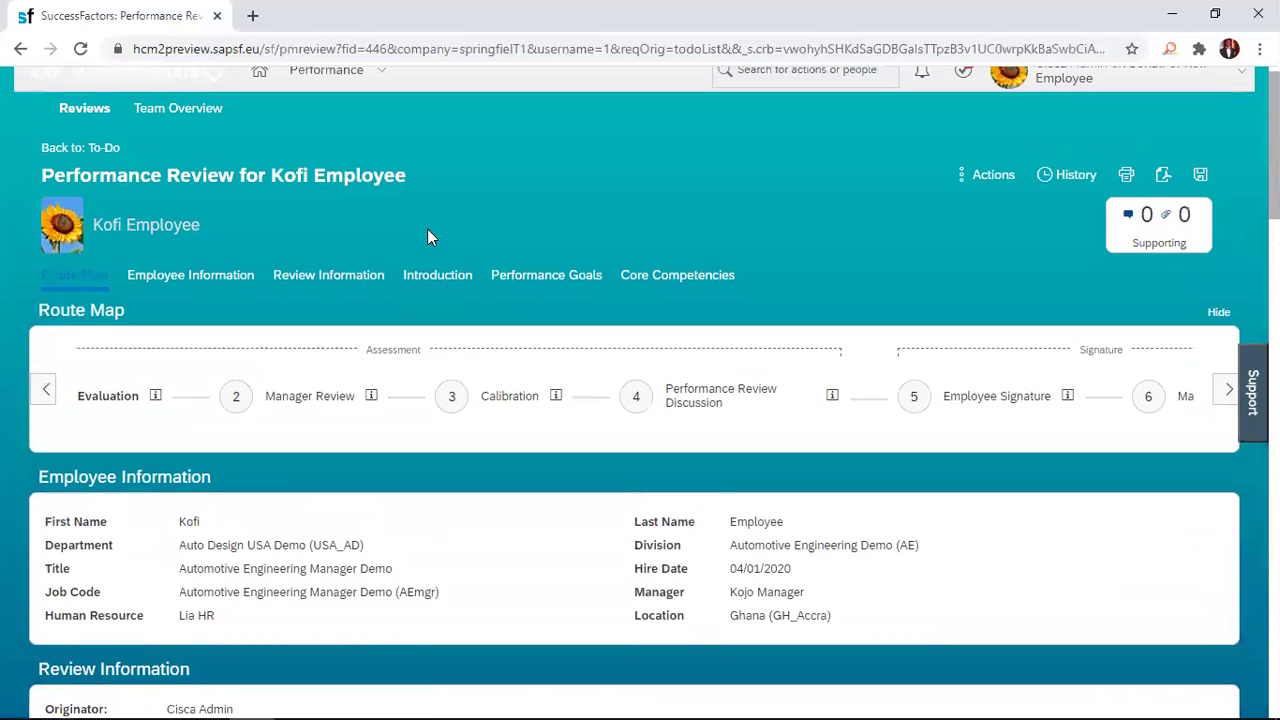
# Rate performance goal 1.1, increasing profitability by 50%, as Meets Expectations
pyautogui.click(551, 277)
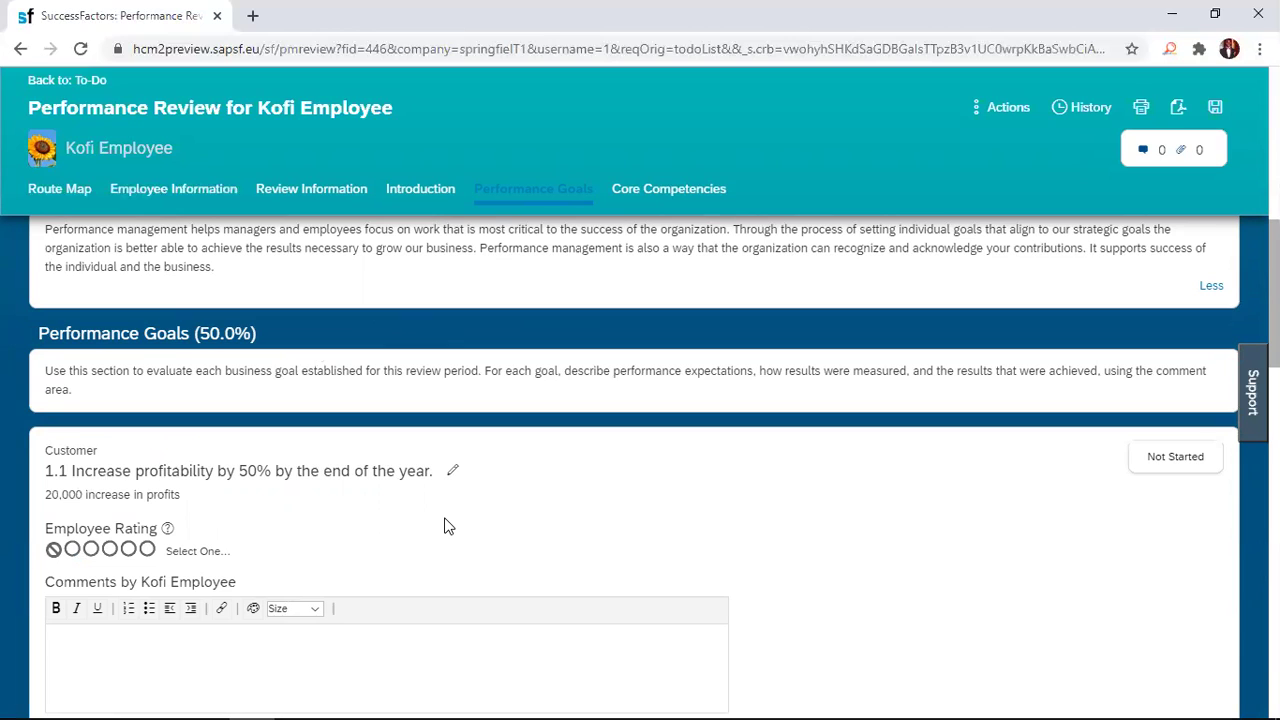
pyautogui.scroll(-2, 445, 526)
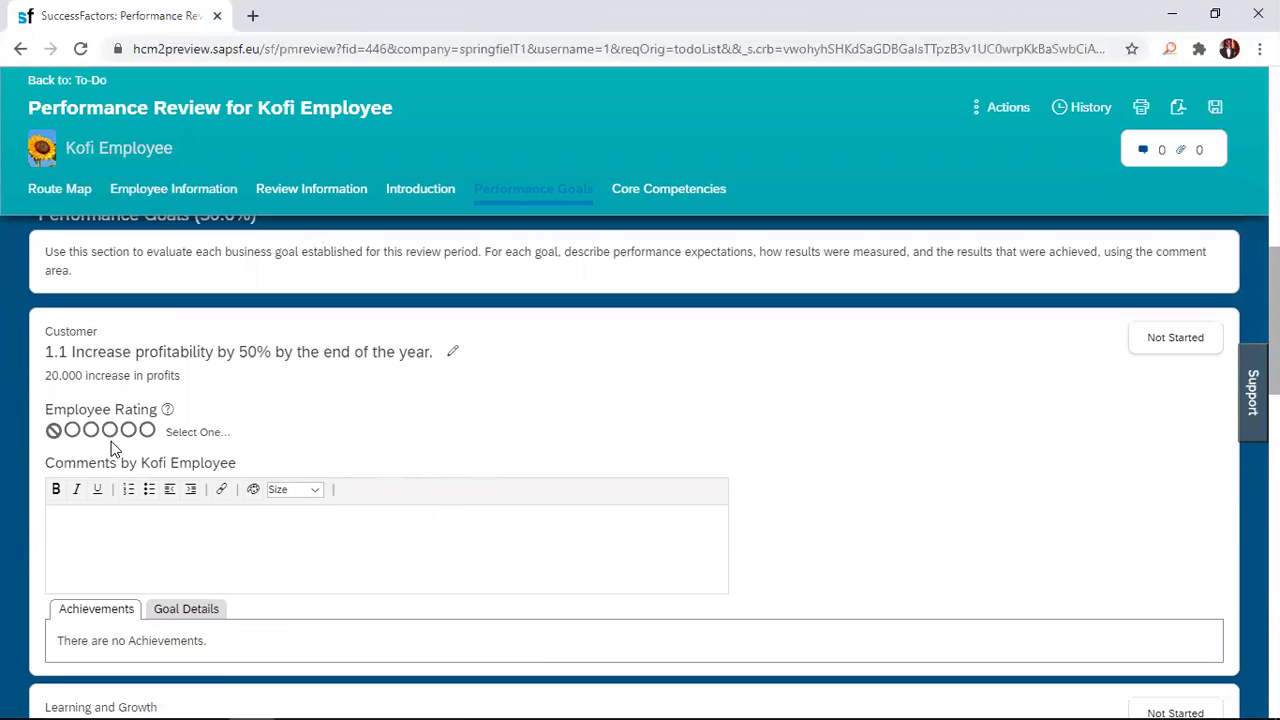
pyautogui.click(110, 430)
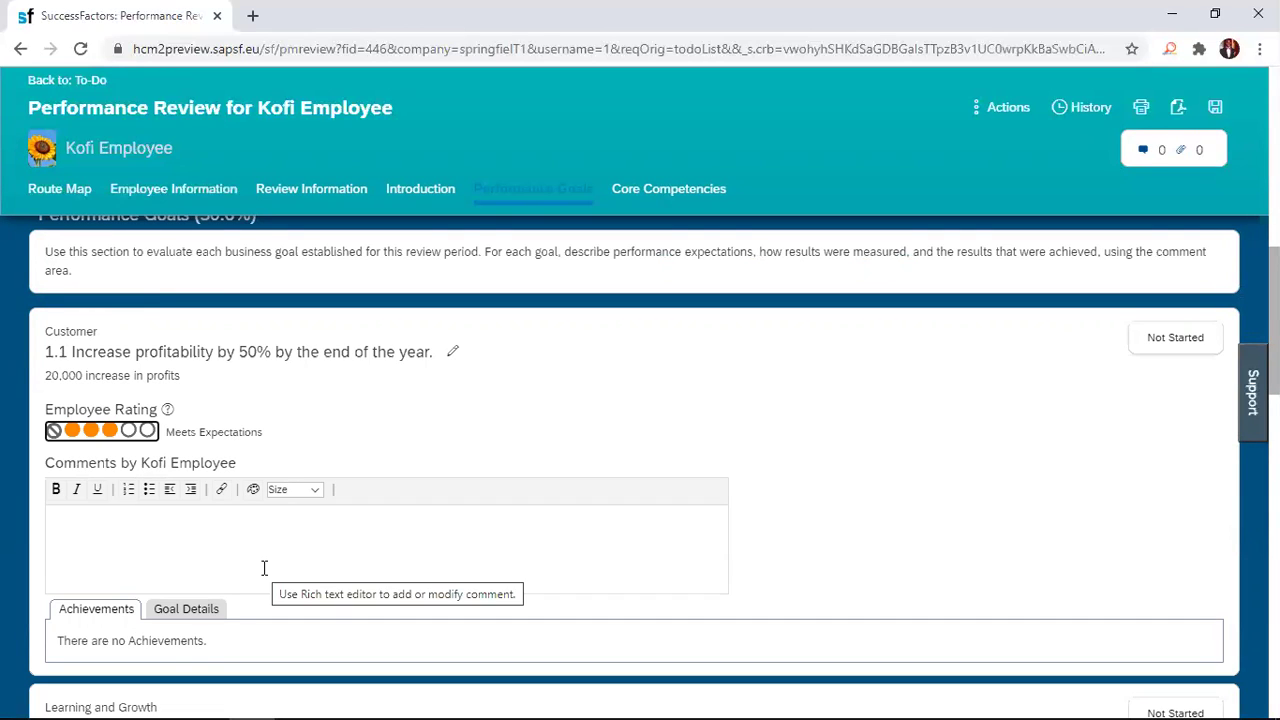
# Comment on goal 1.1: "I was able to bring in two new clients- Vodafone and MTN. That brought about an increase in our revenue."
pyautogui.click(226, 530)
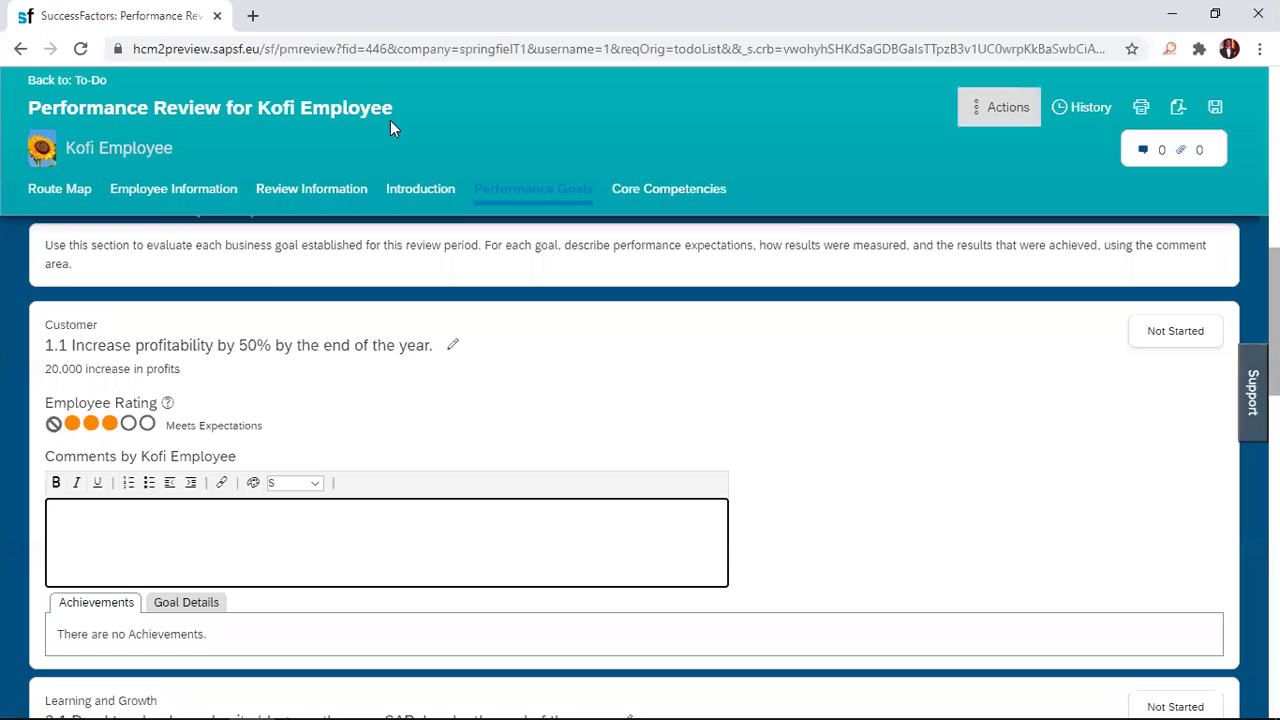
pyautogui.click(285, 541)
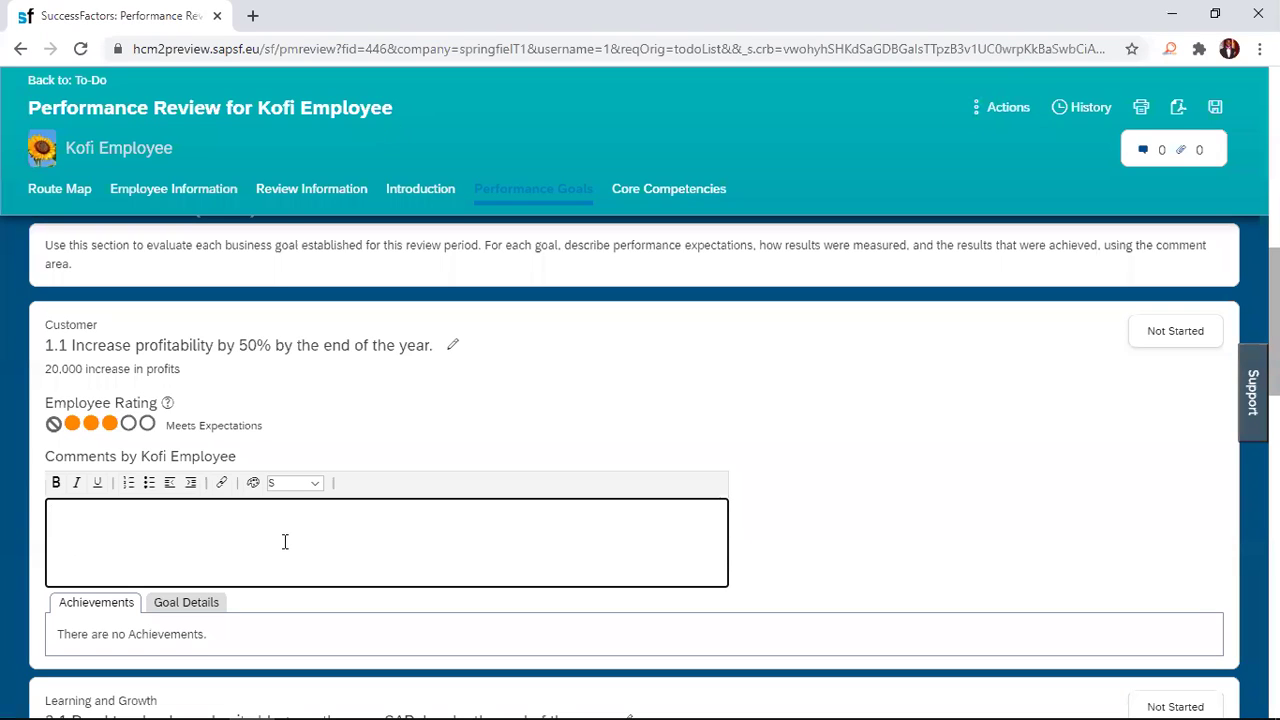
pyautogui.write('I was able to bring in two new ')
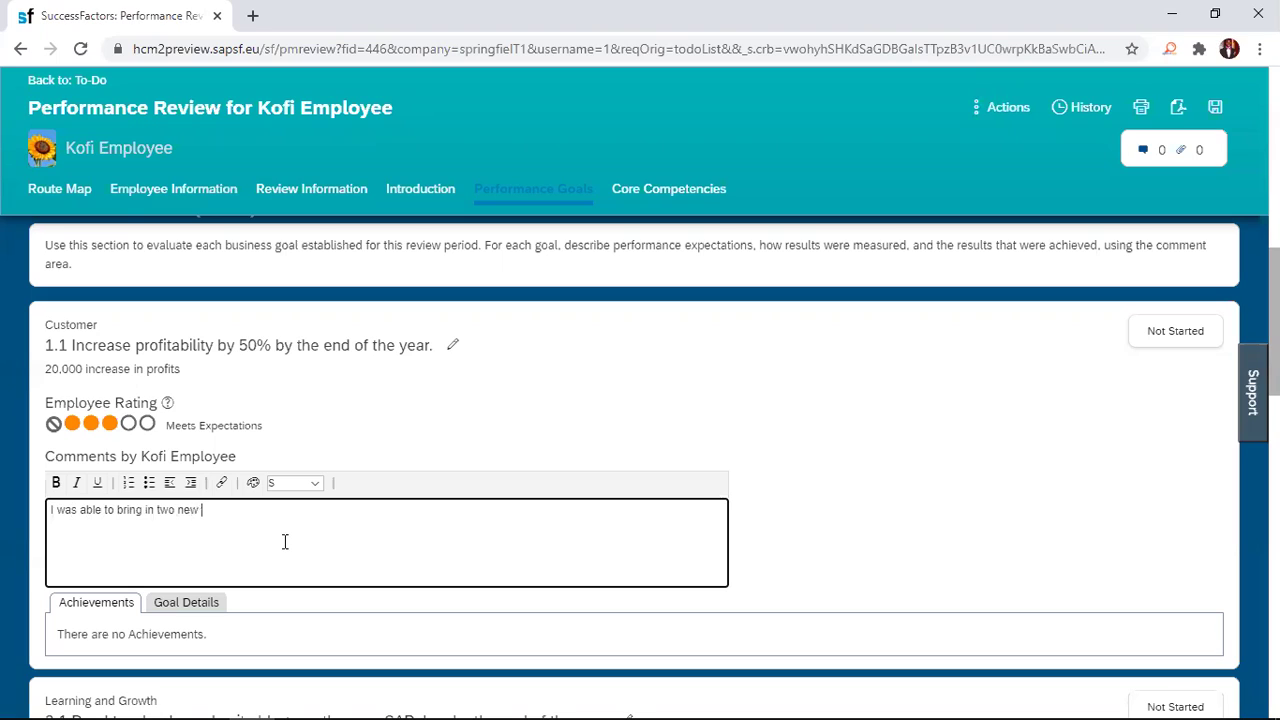
pyautogui.write('clients- Vodafone and MTN')
pyautogui.press('BackSpace')
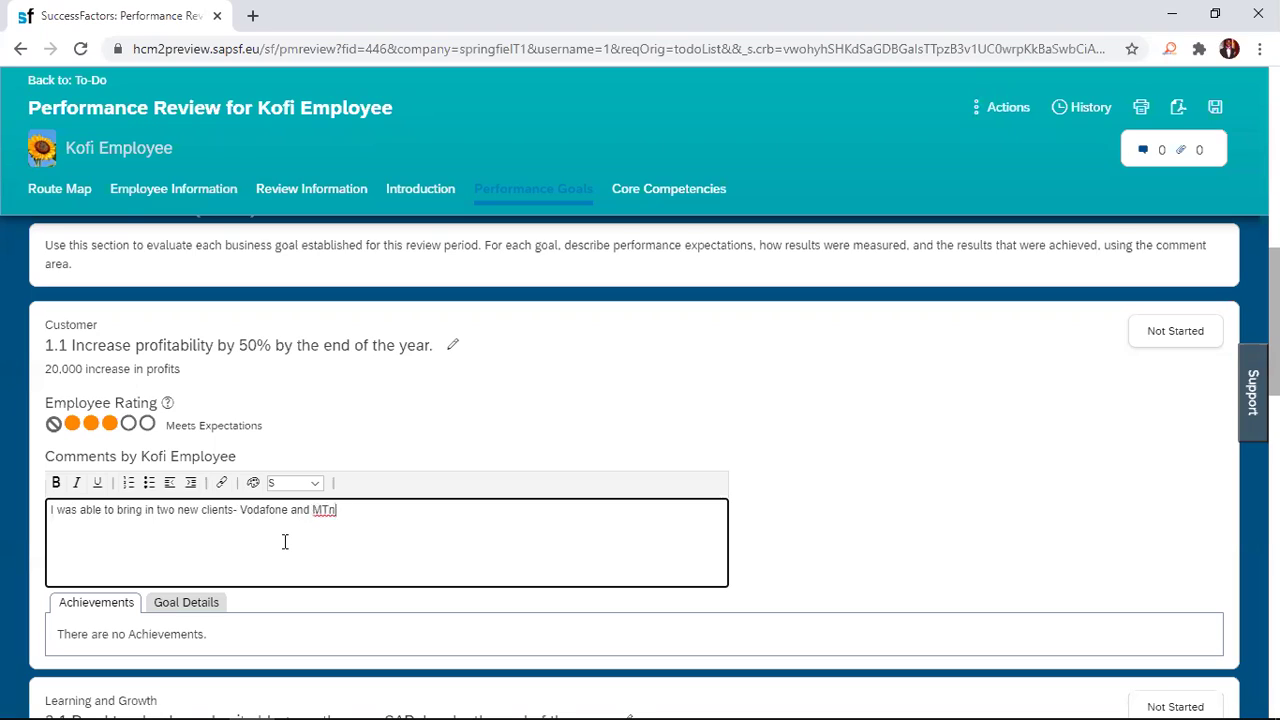
pyautogui.write('M')
pyautogui.press('BackSpace')
pyautogui.write('N. That')
pyautogui.write('brought about an inc')
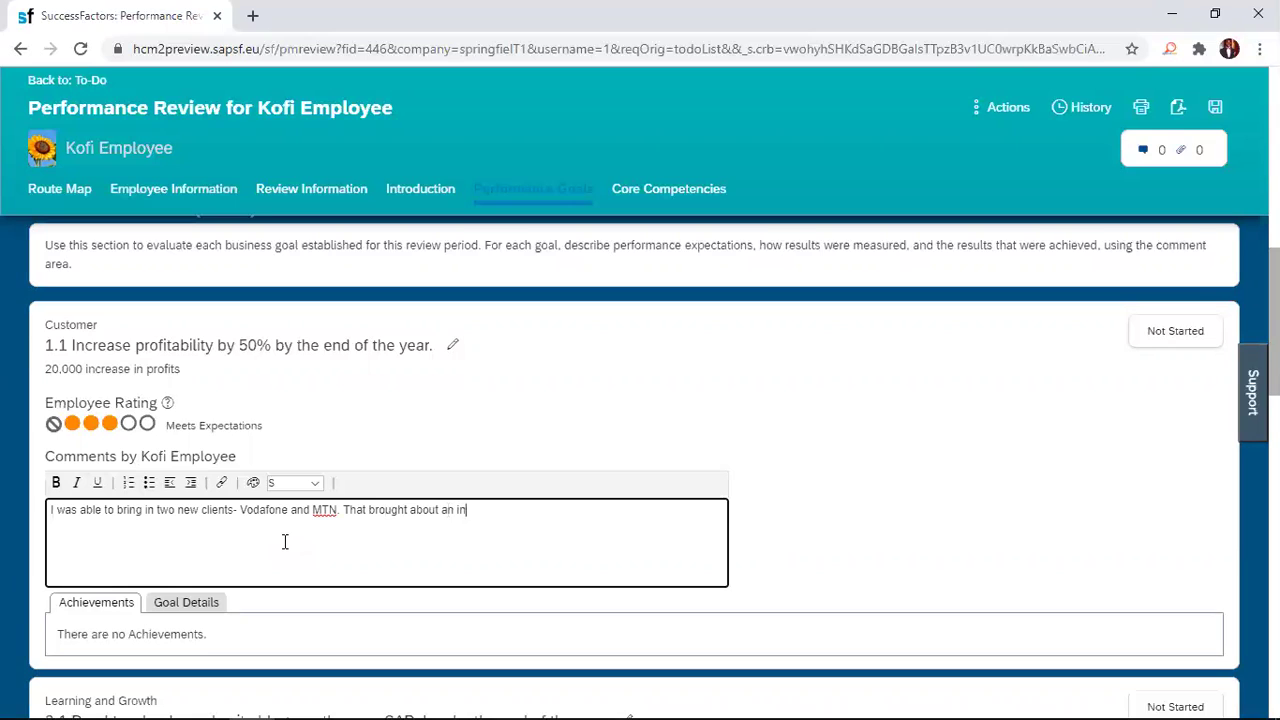
pyautogui.write('rease in our revenue')
pyautogui.write('.')
# Rate Learning and Growth goal 3.1, reading two books and blogging on them, as Too New To Rate
pyautogui.scroll(-2, 443, 547)
pyautogui.scroll(-5, 443, 549)
pyautogui.scroll(5, 443, 555)
pyautogui.scroll(-5, 443, 555)
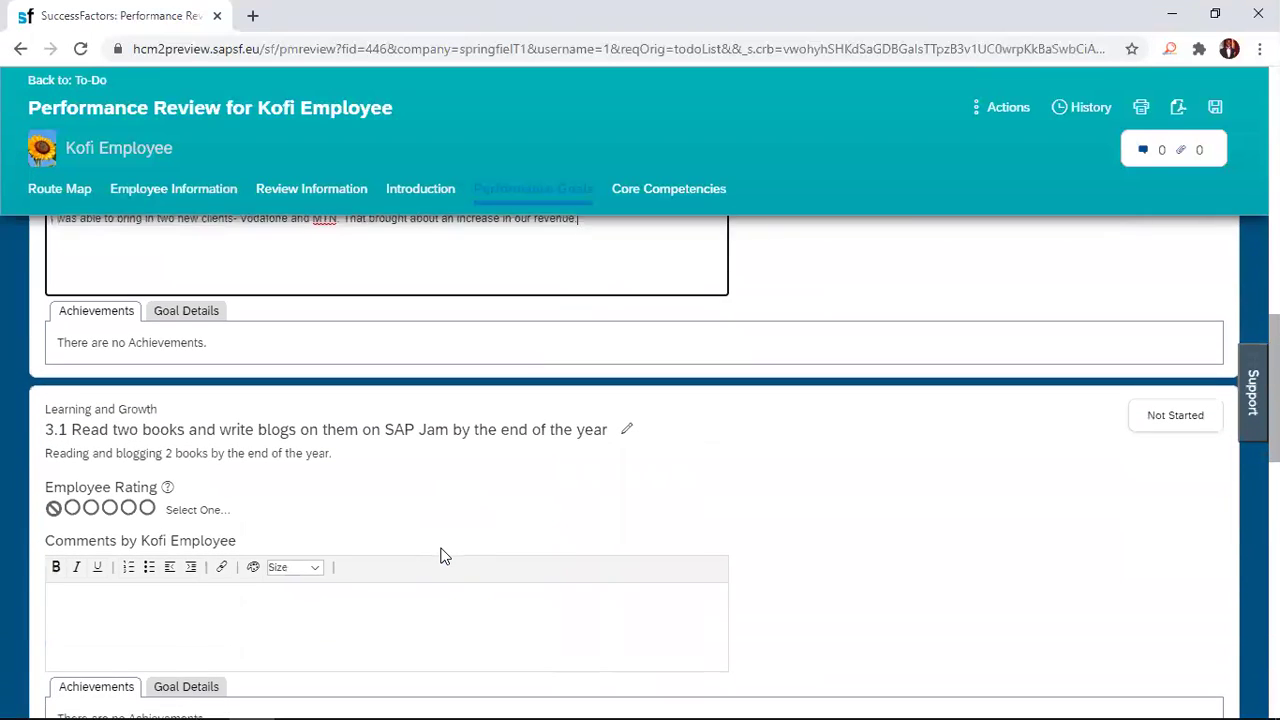
pyautogui.scroll(2, 444, 556)
pyautogui.scroll(3, 444, 556)
pyautogui.scroll(-3, 444, 556)
pyautogui.scroll(-2, 444, 556)
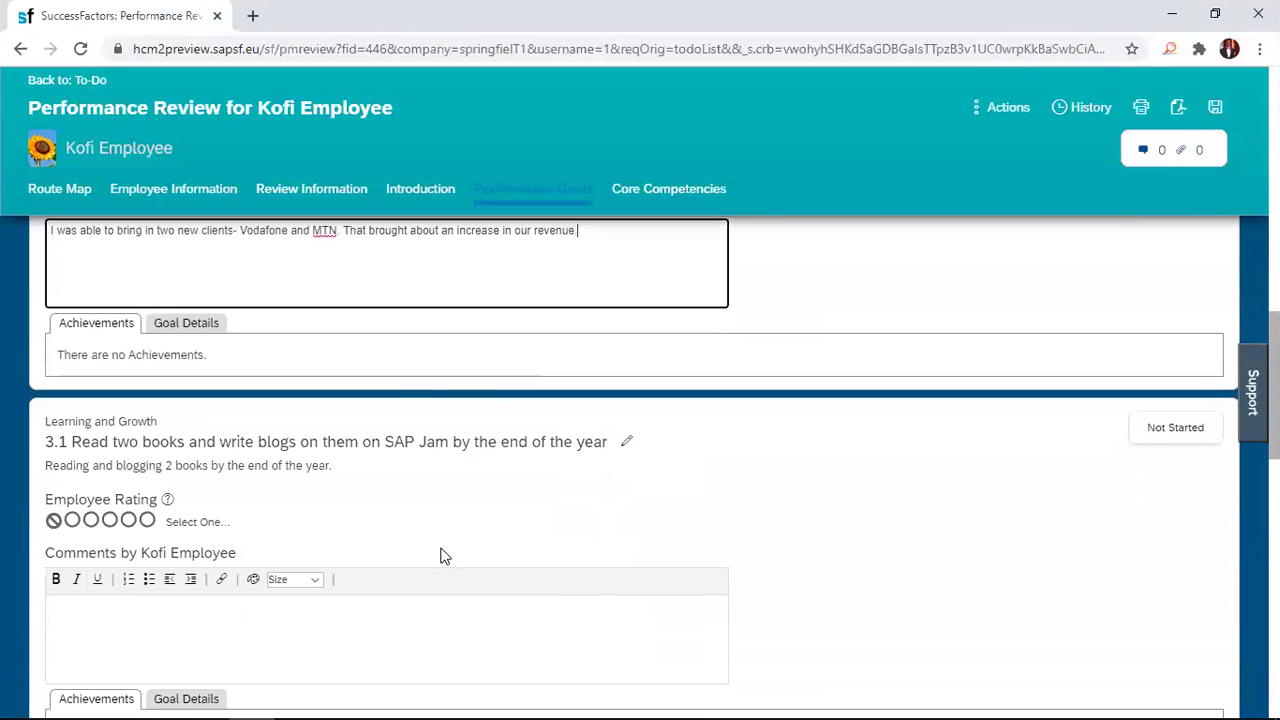
pyautogui.scroll(-1, 443, 552)
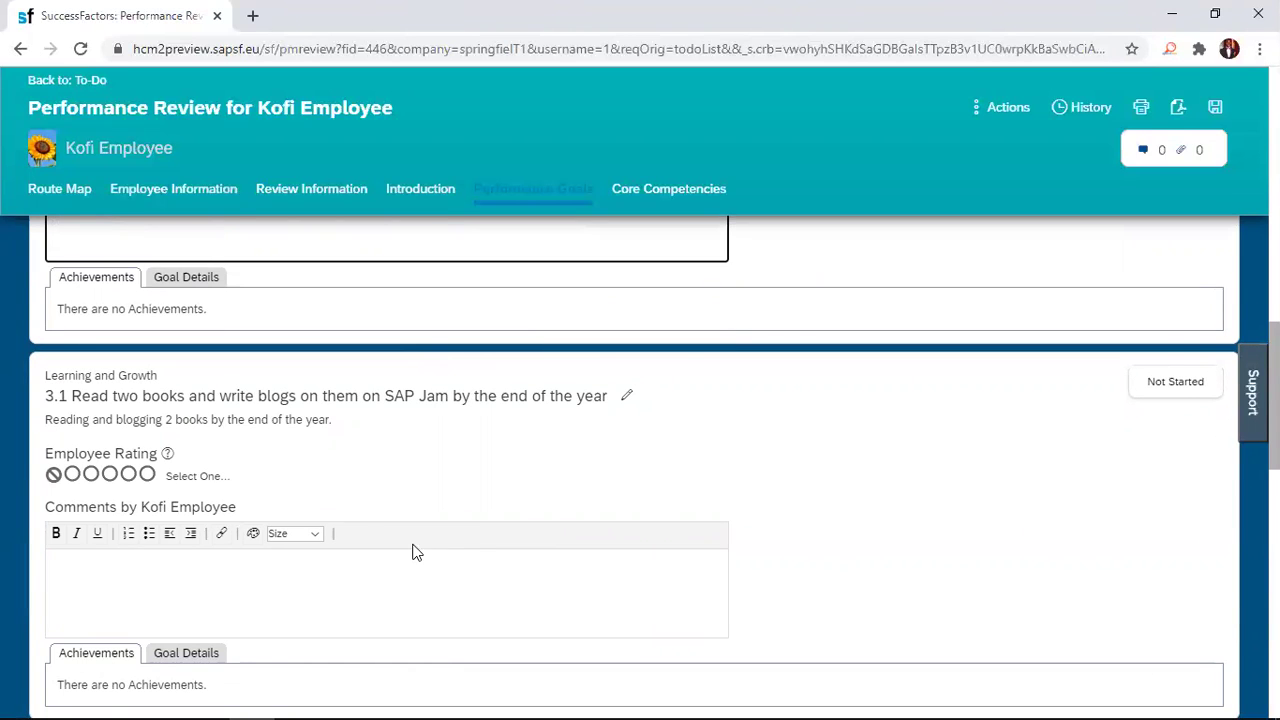
pyautogui.click(54, 477)
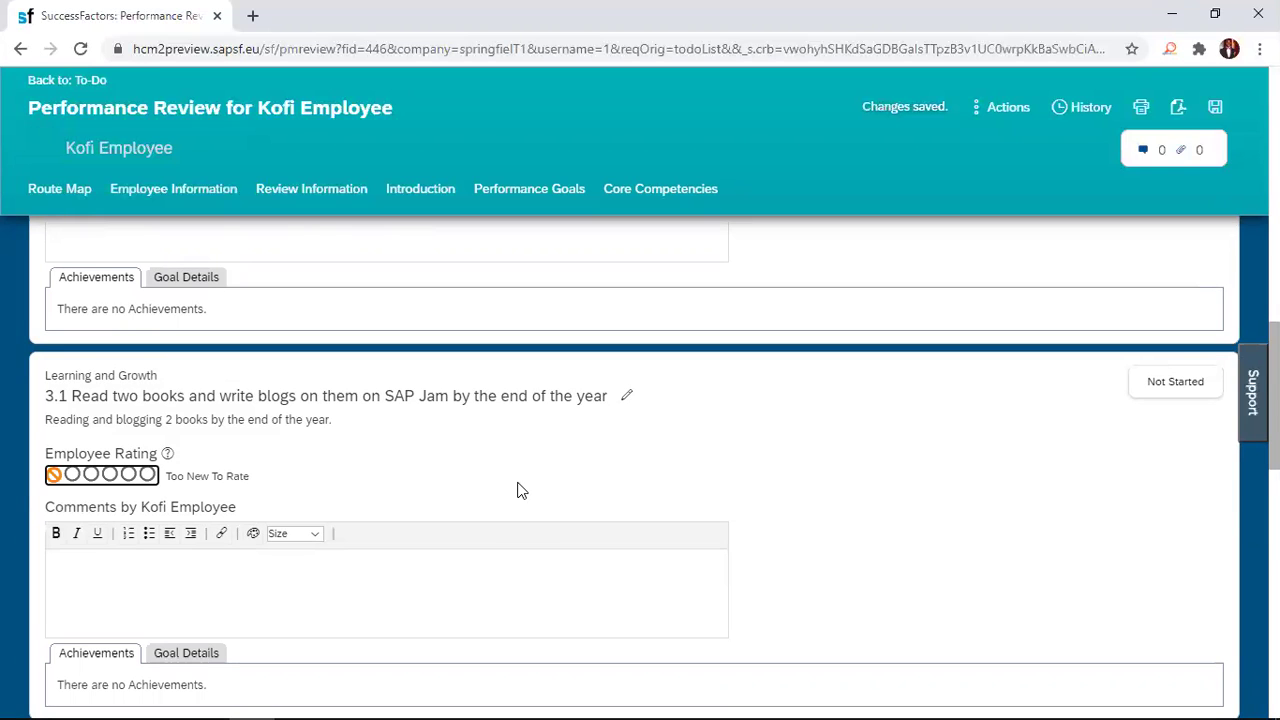
# Rate the Controlling Costs competency in the Core Competencies section as Meets Expectations
pyautogui.scroll(-3, 518, 485)
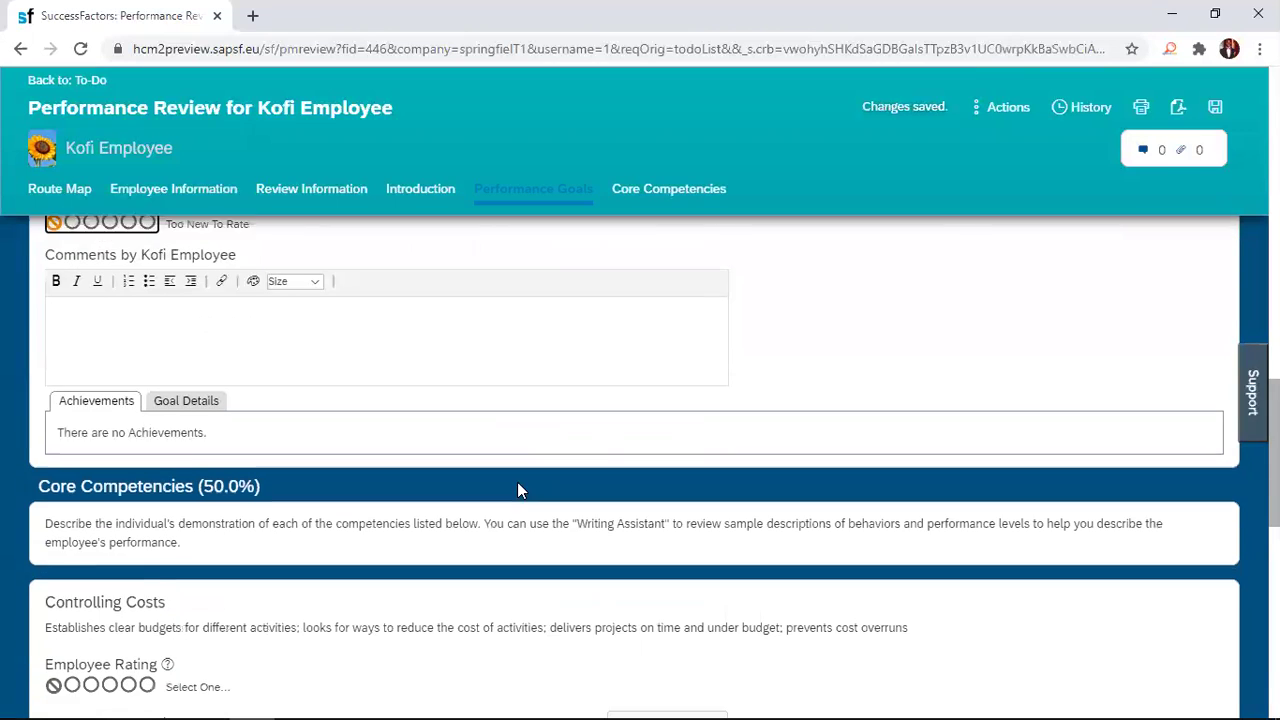
pyautogui.scroll(-1, 543, 360)
pyautogui.scroll(-1, 543, 360)
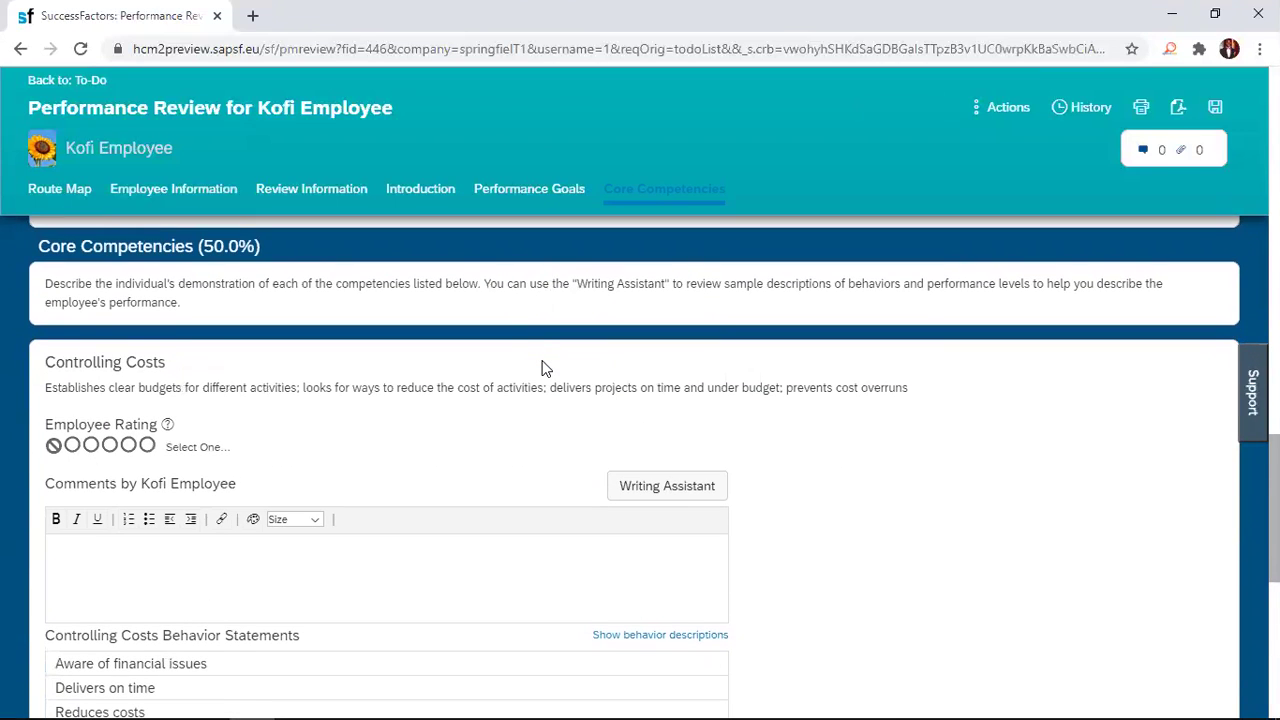
pyautogui.scroll(1, 543, 368)
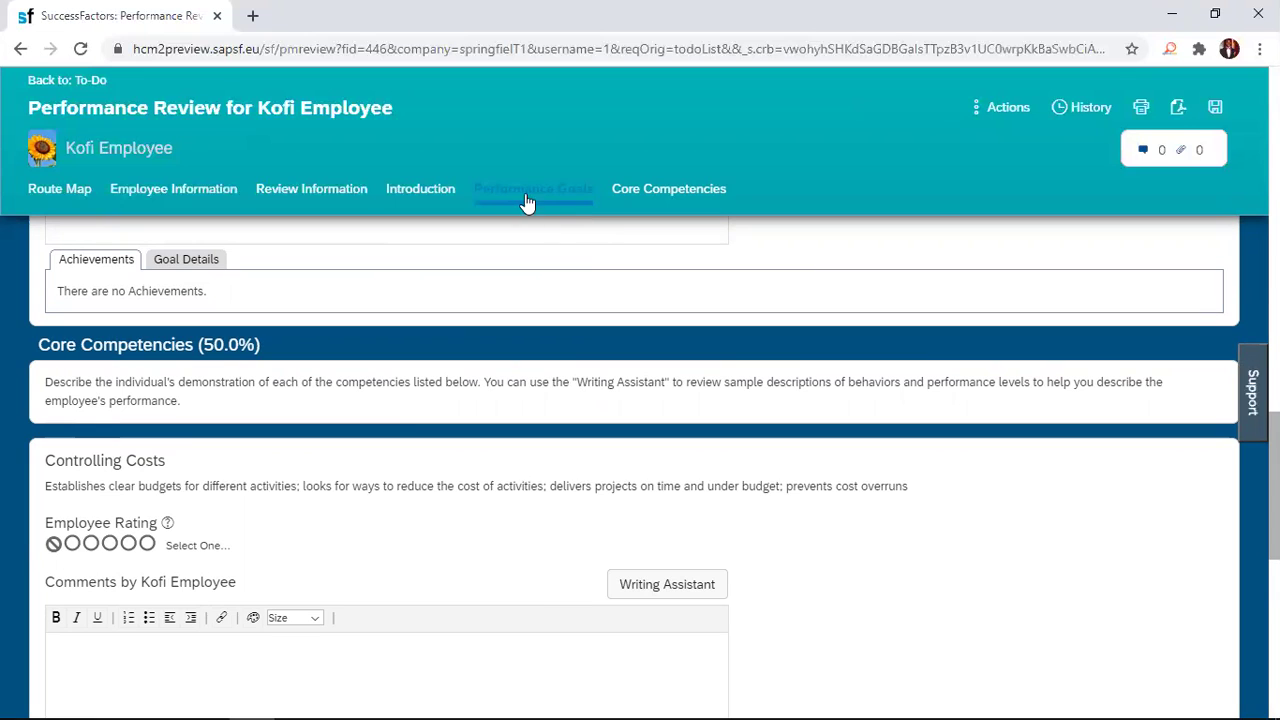
pyautogui.click(655, 190)
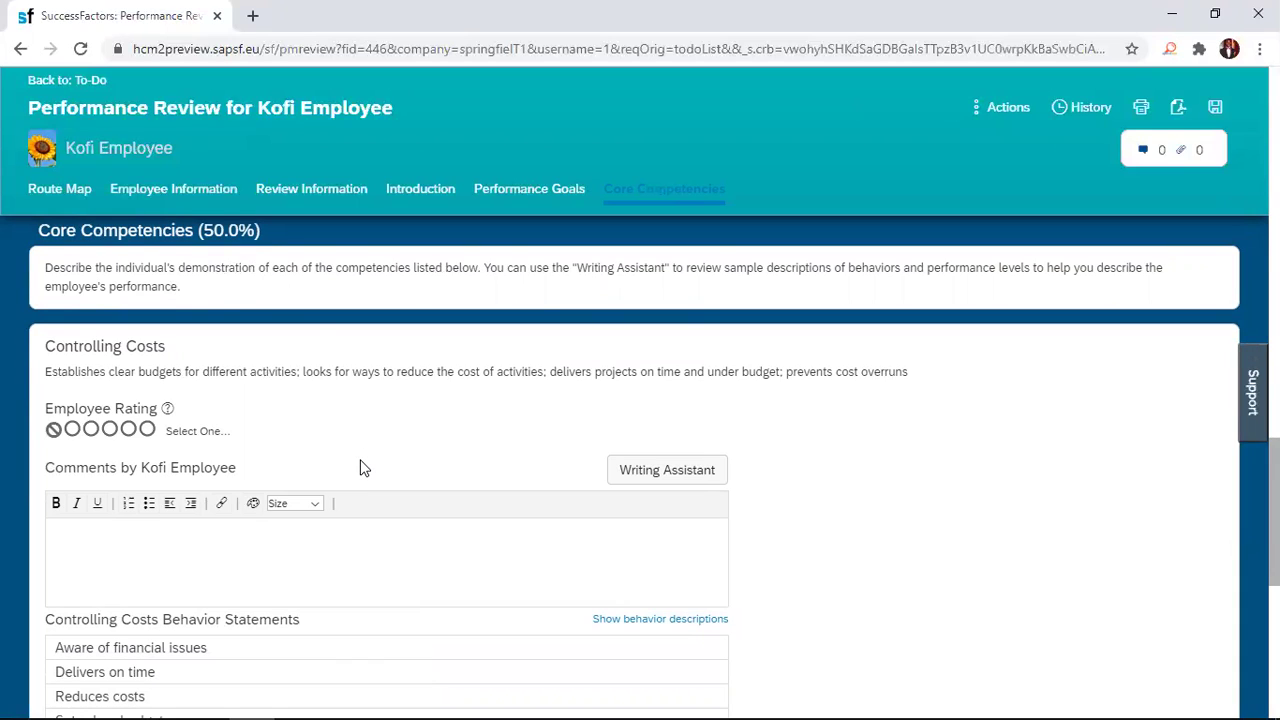
pyautogui.click(112, 434)
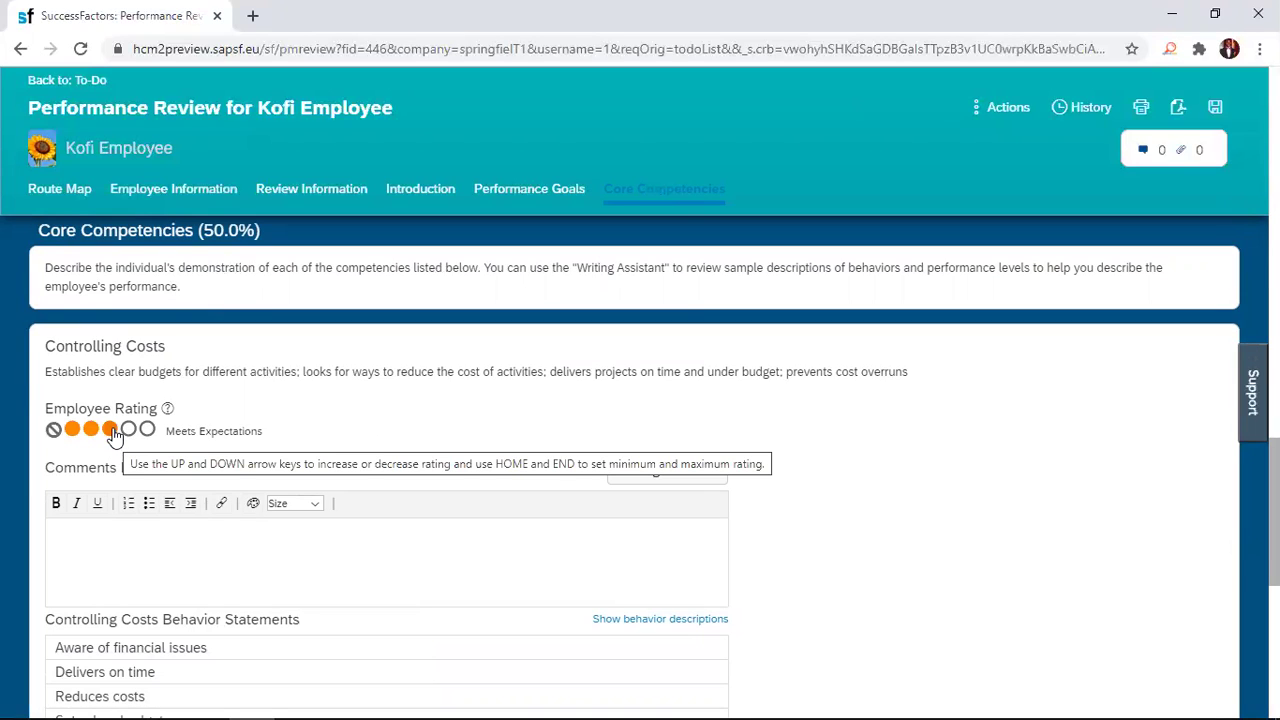
pyautogui.click(113, 435)
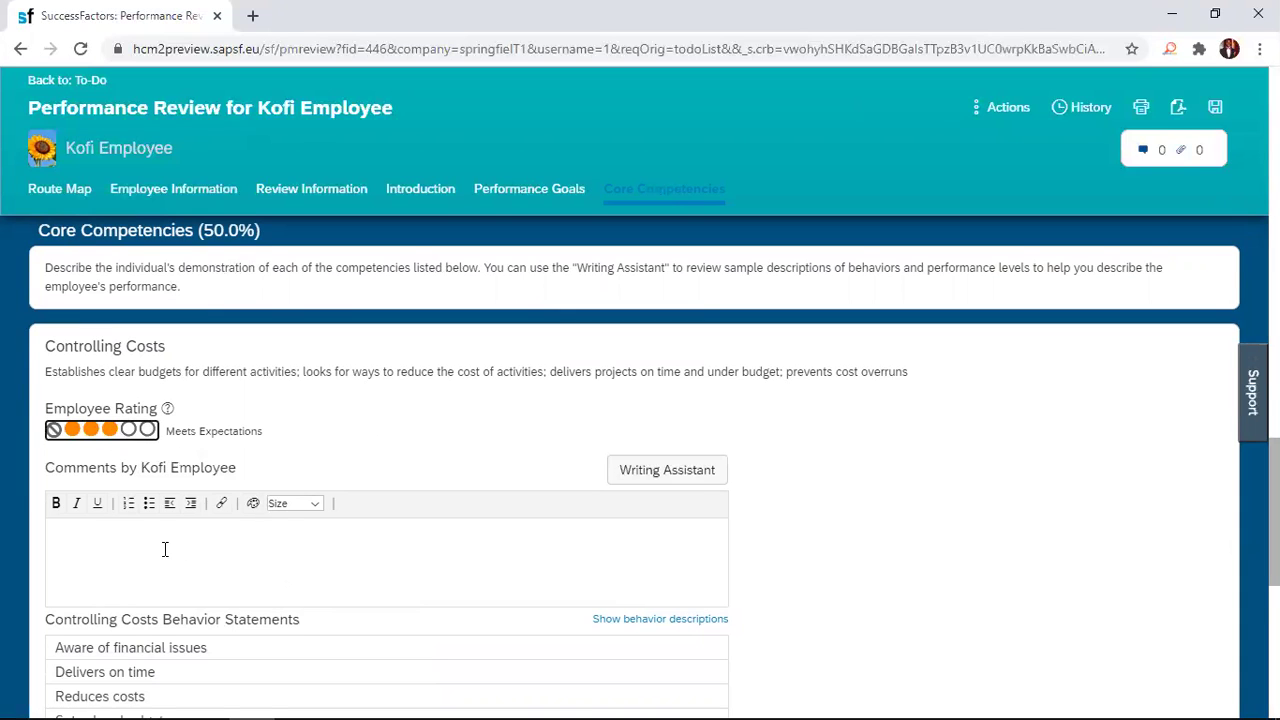
# Rate the Setting Objectives competency in the Core Competencies section as Unsatisfactory
pyautogui.scroll(-3, 165, 549)
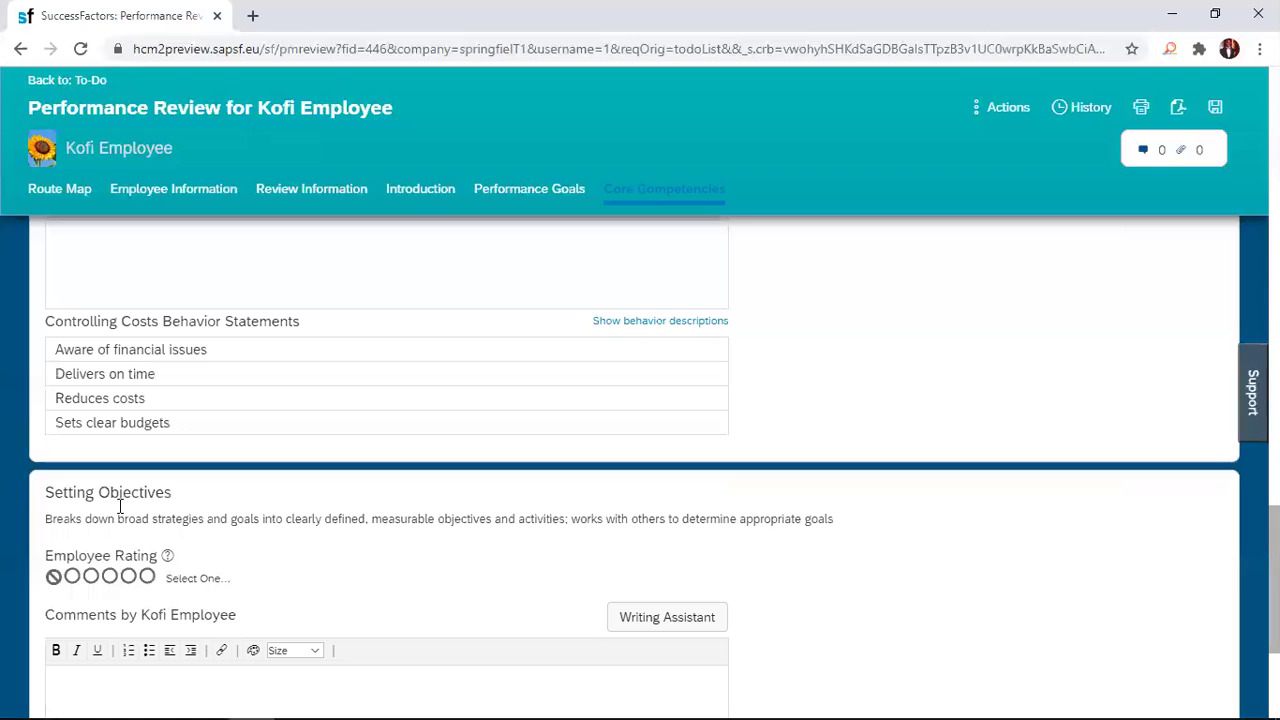
pyautogui.click(73, 580)
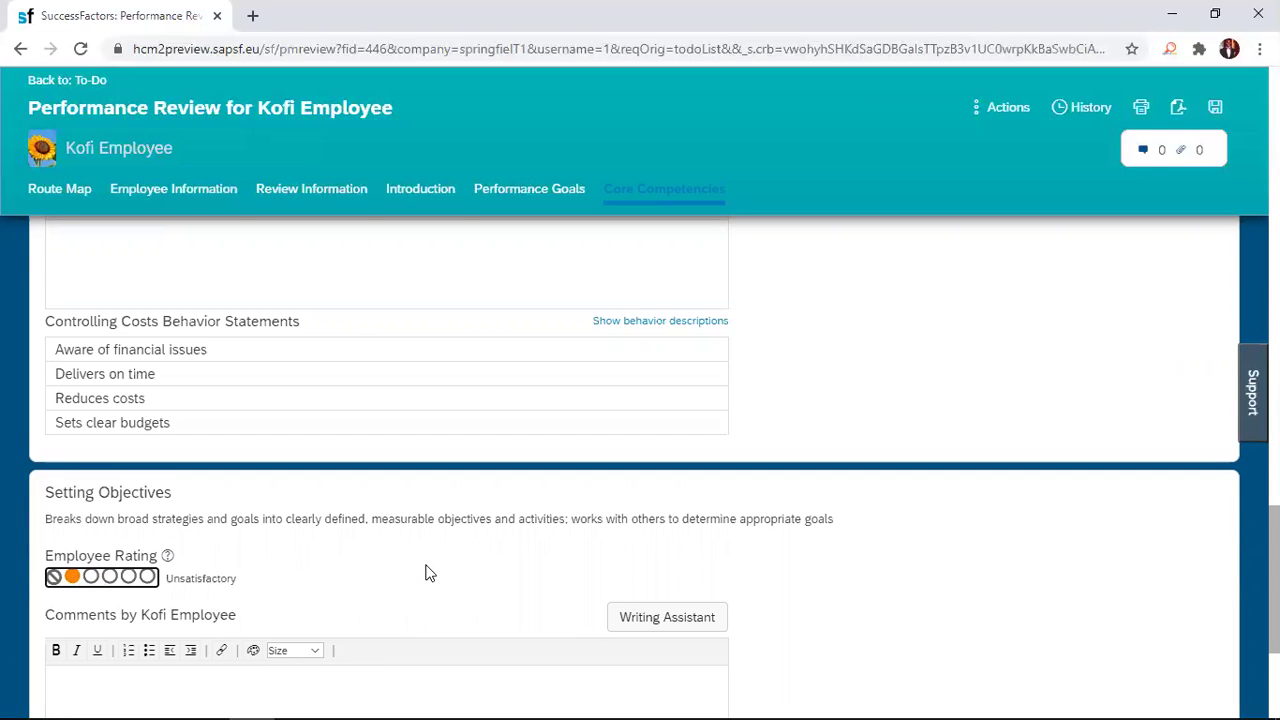
pyautogui.scroll(-3, 425, 572)
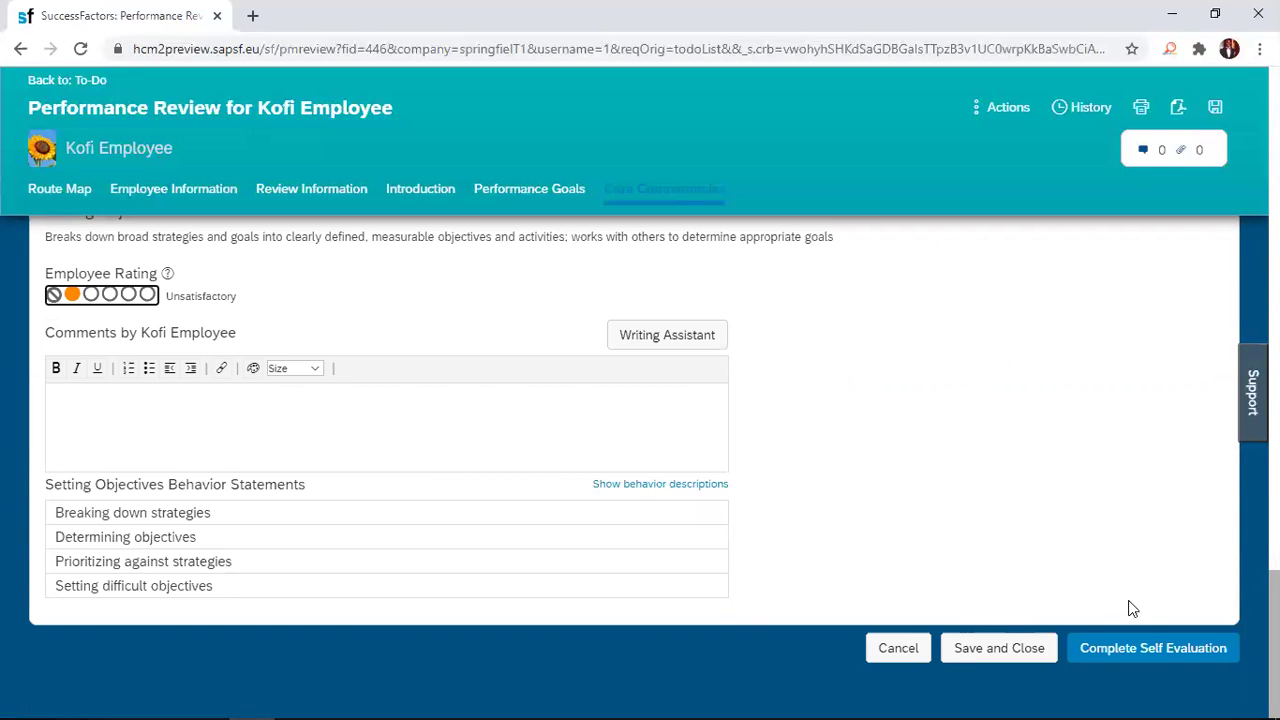
# View the form's supporting attachments area and close it without adding a file
pyautogui.click(1135, 640)
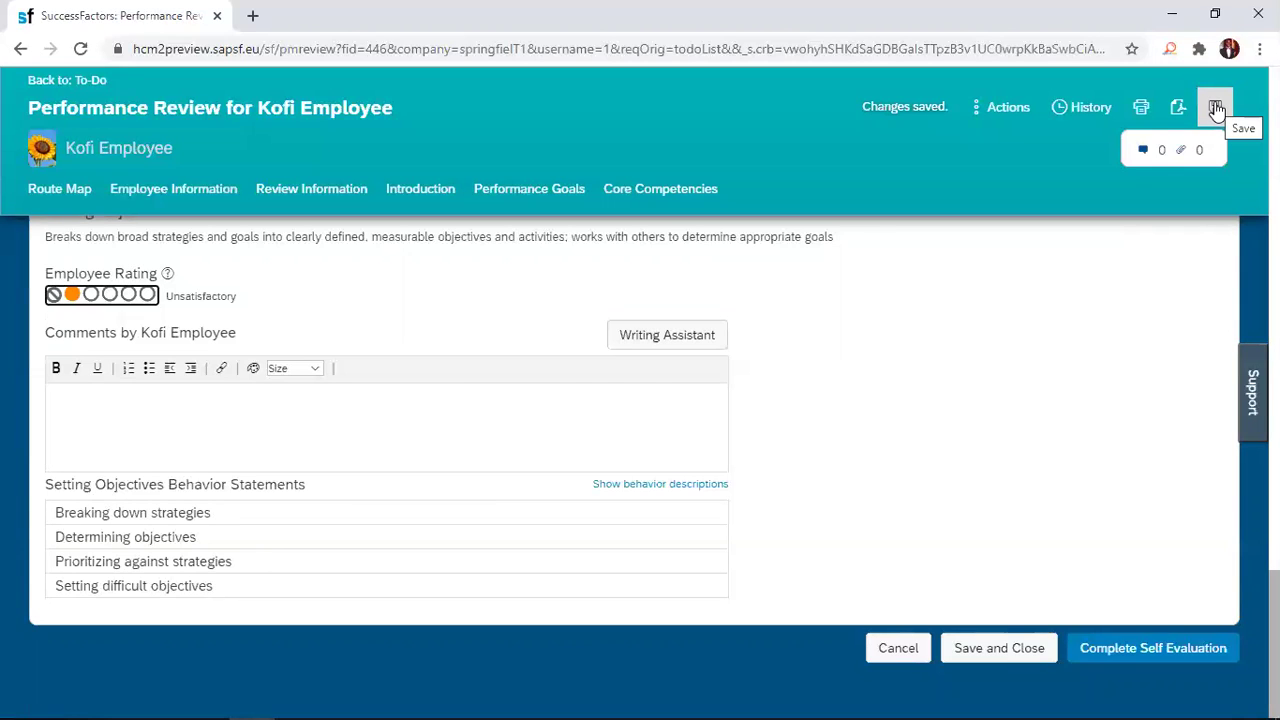
pyautogui.click(1185, 160)
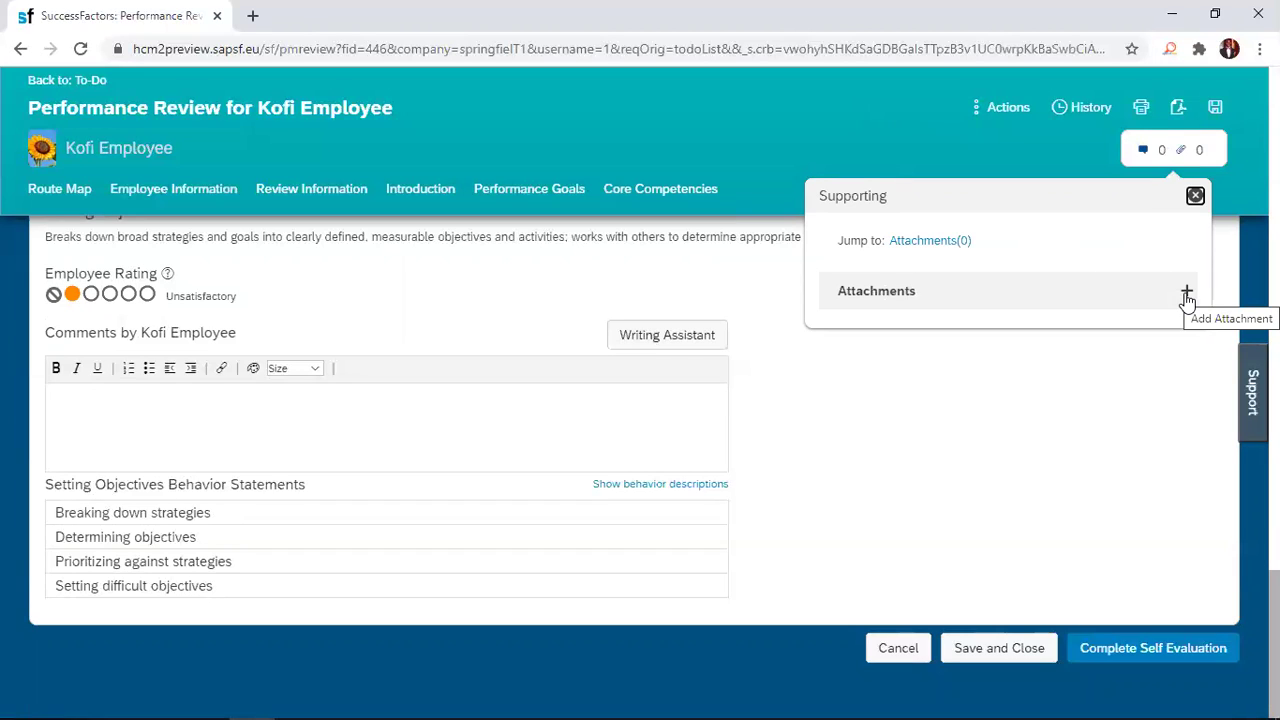
pyautogui.click(1014, 427)
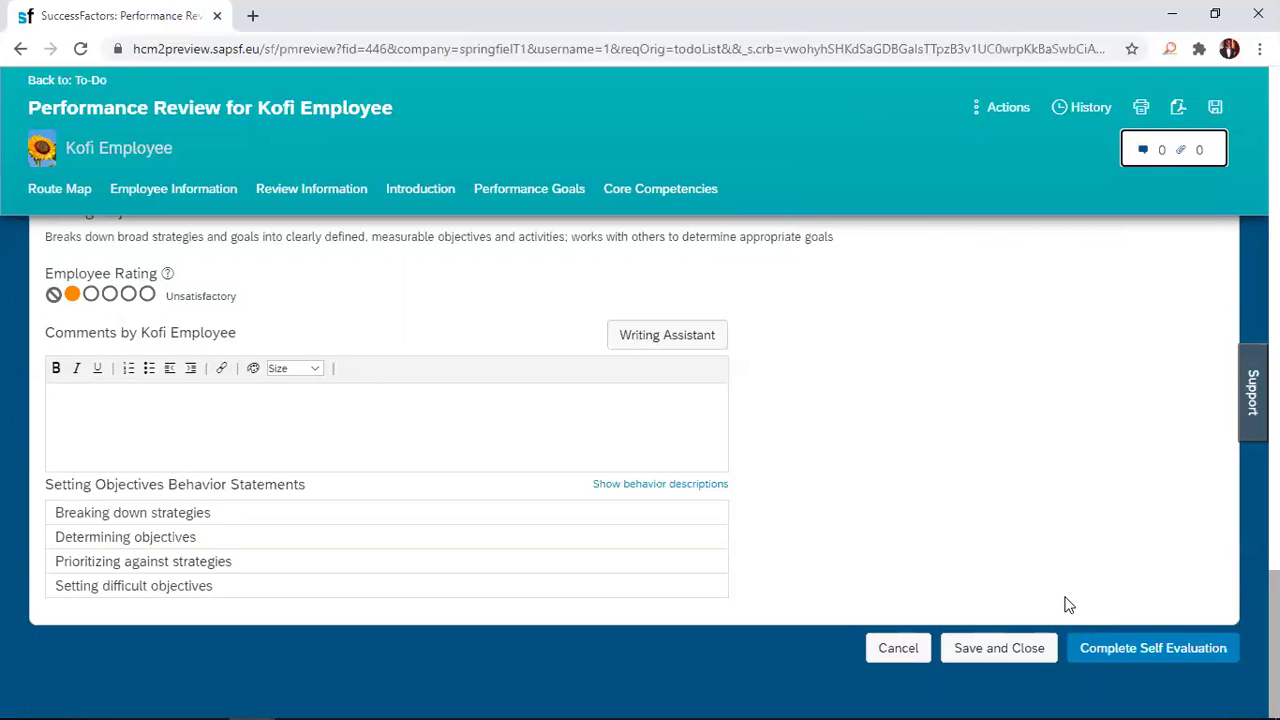
# Complete the self evaluation and forward the form to the manager without email notification comments
pyautogui.click(1151, 656)
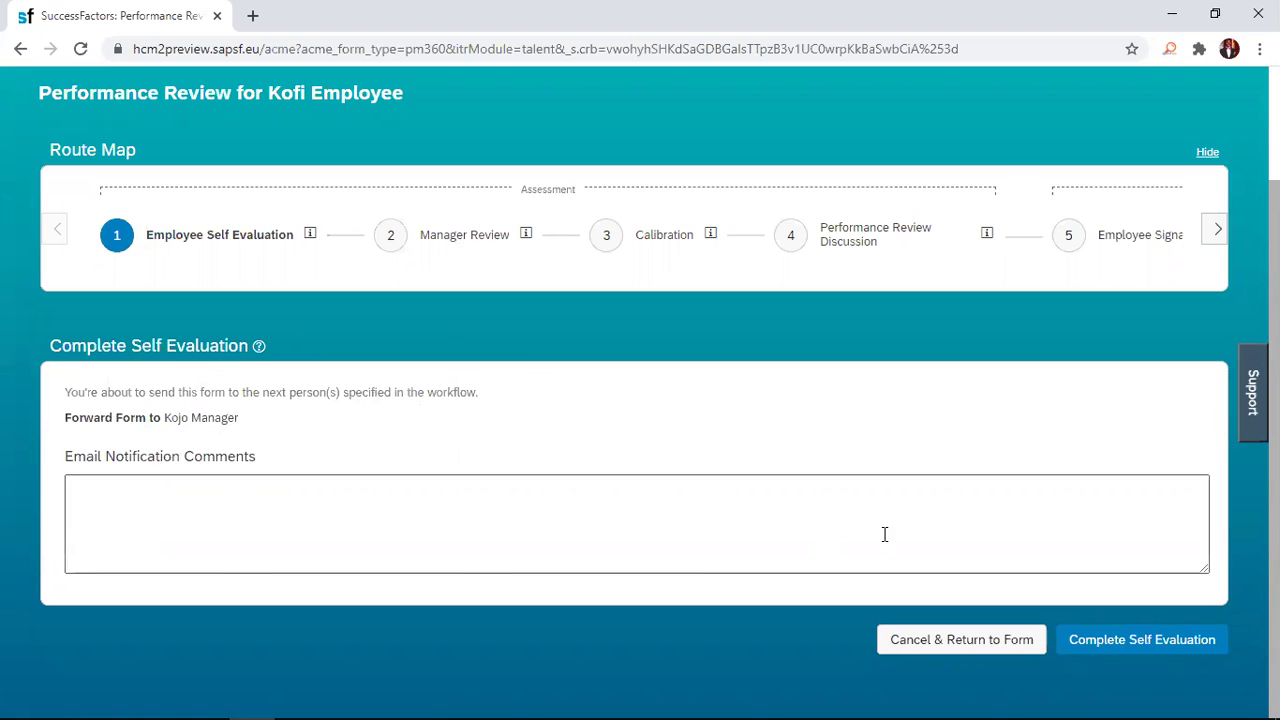
pyautogui.click(1126, 652)
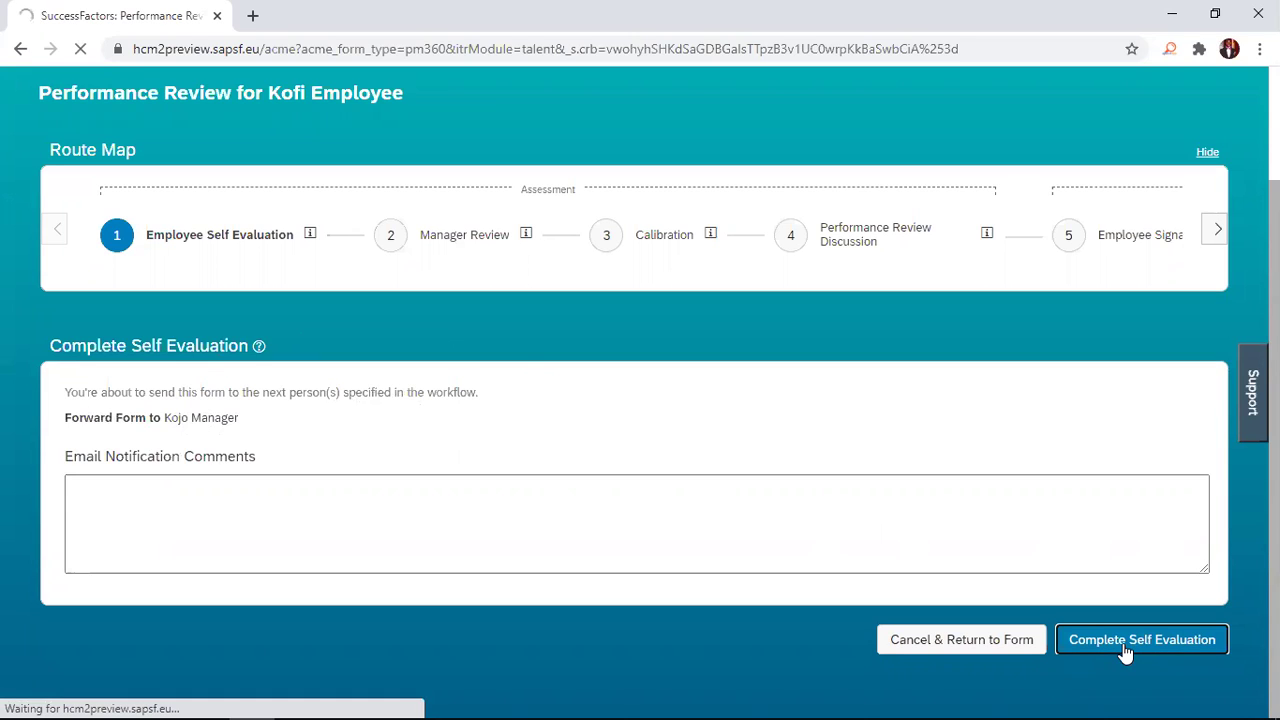